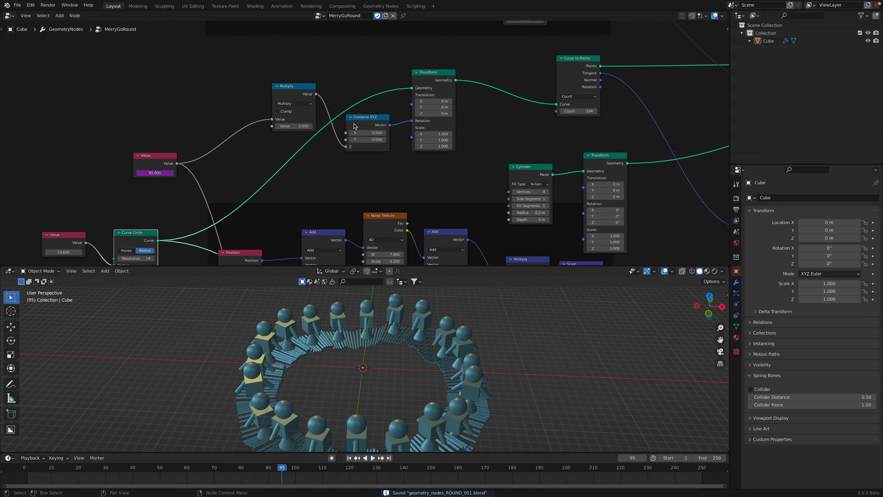
Reposition the Transform node that feeds Curve to Points, tidy the neighbouring node layout and save the file.
left_click_drag(430, 81, 436, 84)
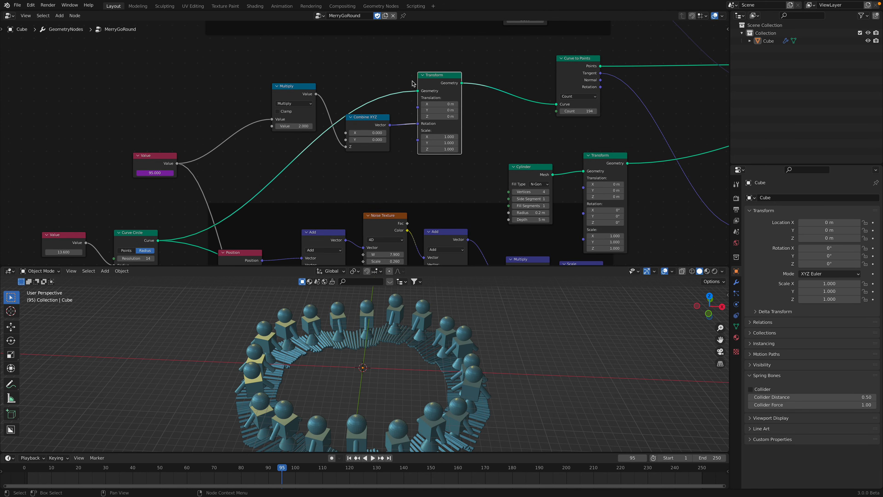
scroll(306, 99, "down", 2)
middle_click_drag(324, 160, 282, 80)
scroll(296, 158, "down", 2)
left_click_drag(209, 91, 215, 175)
key("ctrl+s")
Set the Noise Texture's scale to 0.280 and play the animation to check the wave.
left_click_drag(315, 61, 306, 64)
left_click_drag(311, 101, 305, 101)
key("space")
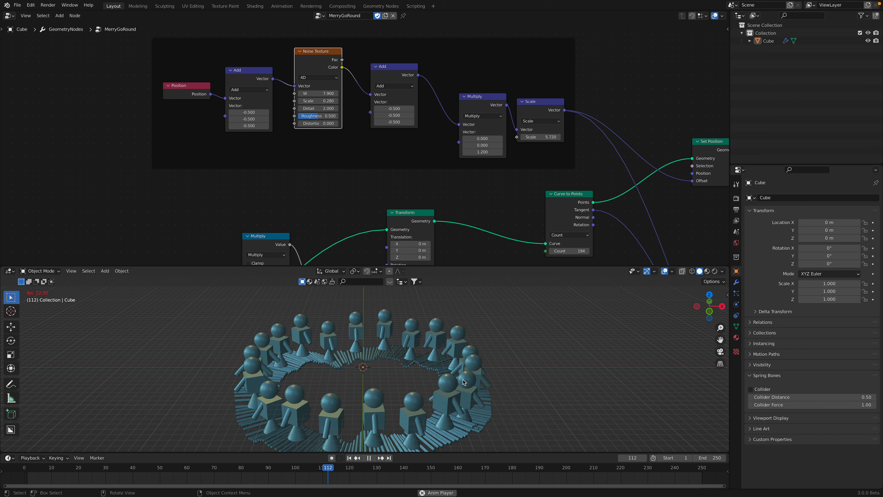
key("space")
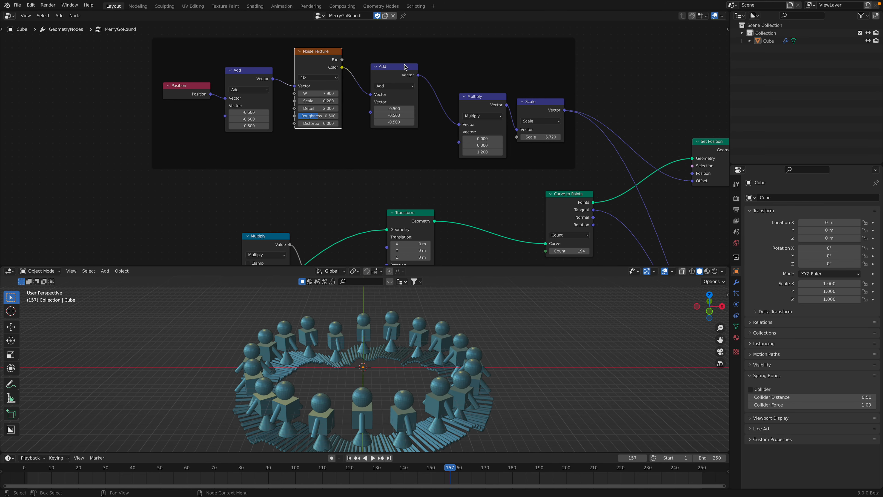
Reposition the two vector Add nodes on either side of the Noise Texture.
left_click_drag(381, 68, 375, 66)
middle_click_drag(387, 105, 365, 100)
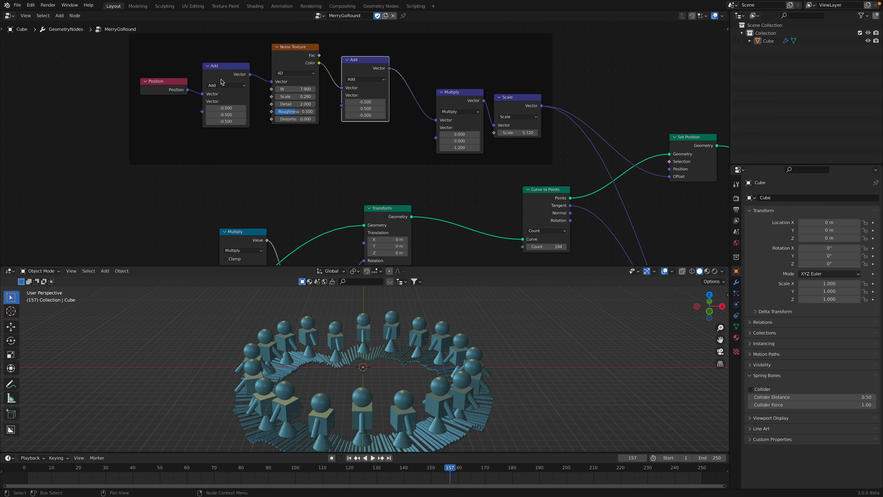
left_click_drag(208, 69, 212, 71)
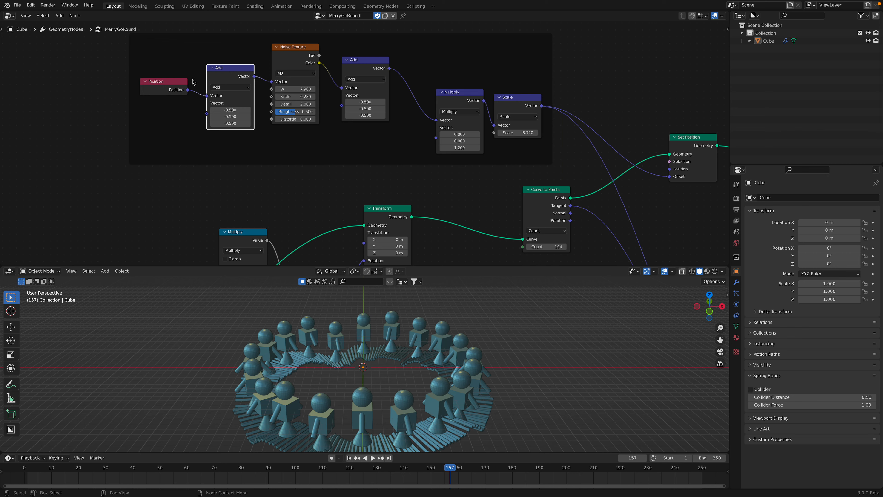
Connect Position directly to the Noise Texture's Vector input, delete the bypassed Add node and save the file.
left_click_drag(188, 91, 203, 79)
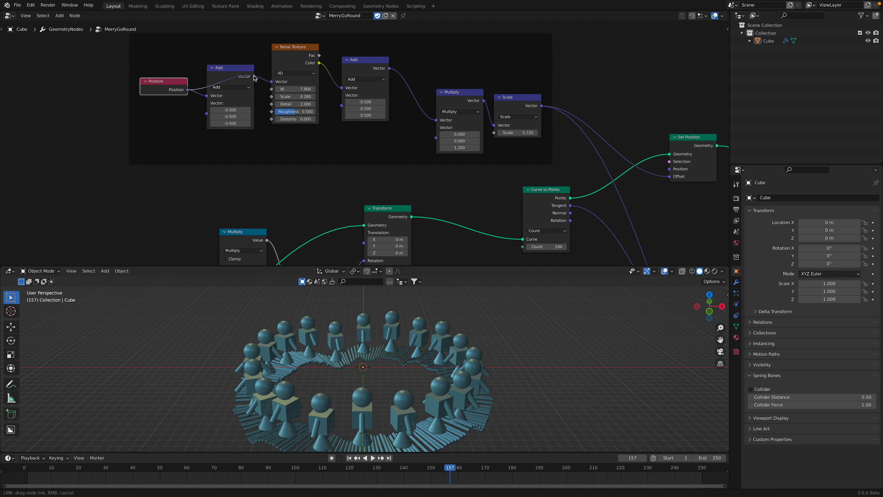
left_click_drag(271, 82, 271, 82)
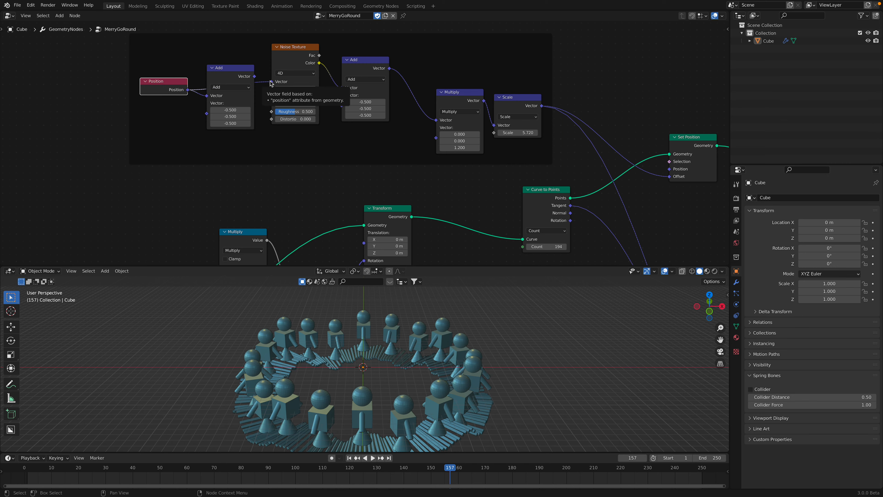
left_click(245, 74)
key("x")
left_click_drag(174, 87, 219, 83)
key("ctrl+s")
Tidy the remaining Add and Multiply nodes and set the vector Multiply's Z value to 1.240, saving the file.
left_click_drag(361, 64, 371, 66)
middle_click_drag(448, 93, 406, 80)
left_click_drag(406, 80, 398, 75)
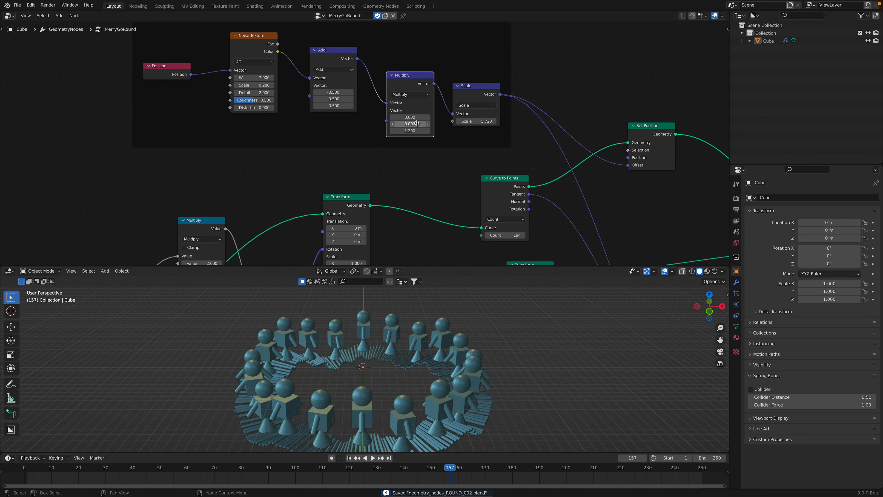
left_click_drag(415, 131, 445, 131, "shift")
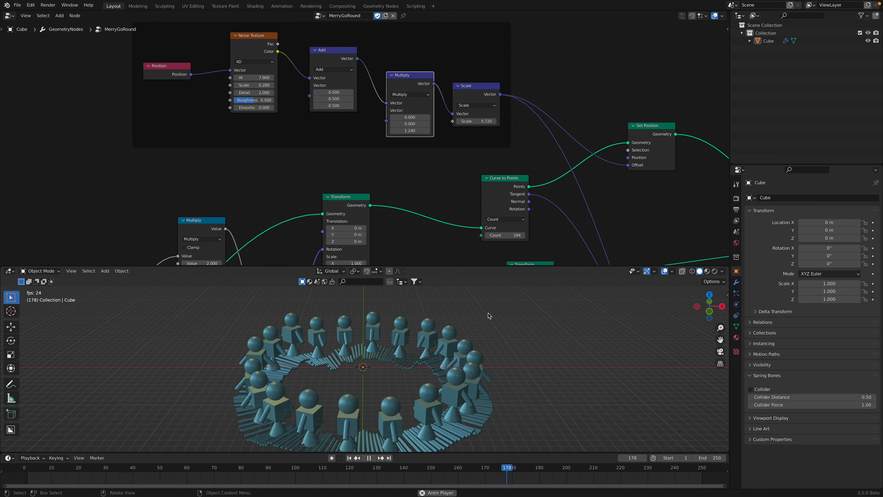
key("ctrl+s")
Try different strengths for the noise offset and set the vector Scale node's factor to about 5.2.
scroll(469, 151, "down", 2, "ctrl")
left_click_drag(455, 122, 128, 121)
left_click_drag(372, 72, 366, 66)
left_click_drag(433, 87, 425, 81)
middle_click_drag(432, 97, 400, 86)
left_click_drag(410, 101, 236, 102)
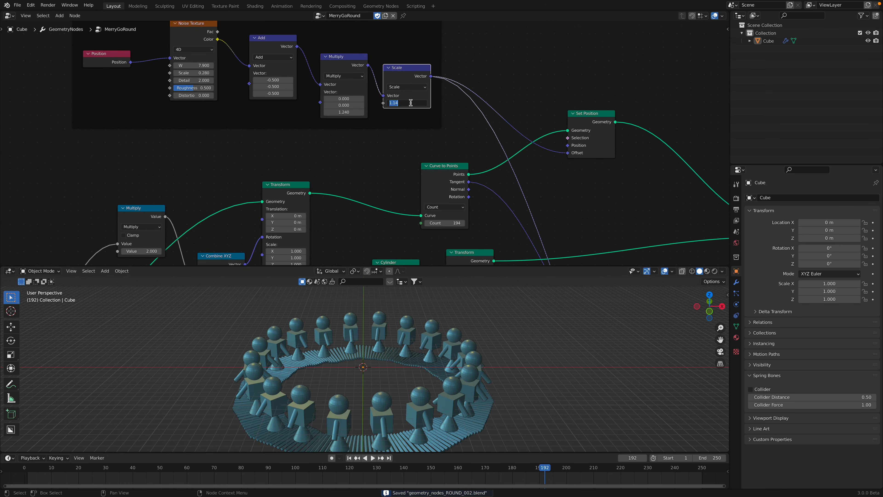
type("5")
key("Return")
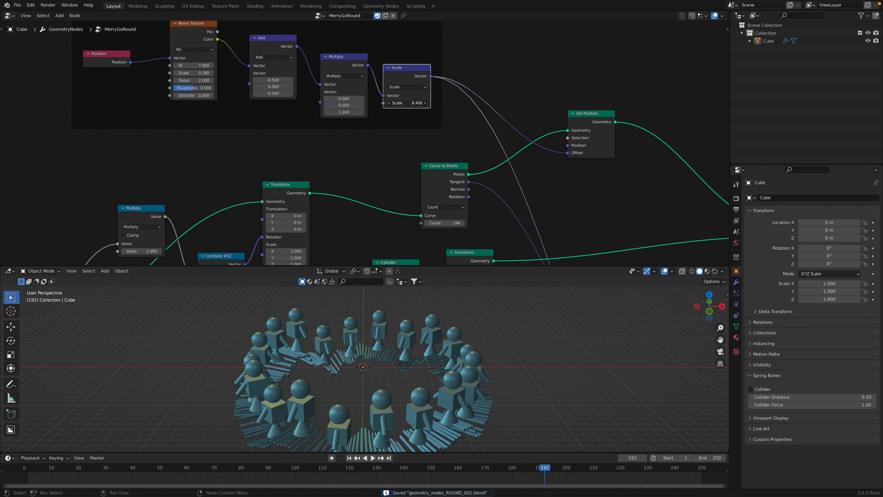
Set the Curve Circle's resolution to 30 and play the animation to check the ring.
middle_click_drag(408, 153, 584, 1)
middle_click_drag(584, 242, 666, 199)
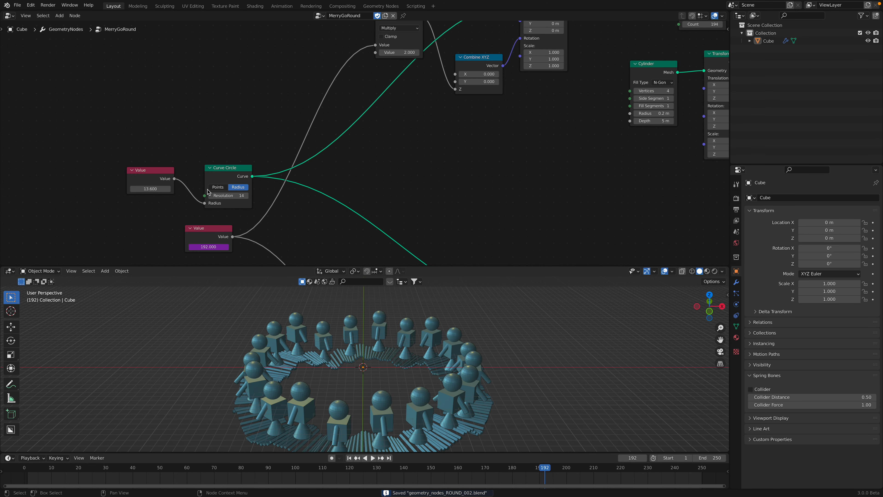
left_click(216, 196)
type("30")
key("Return")
key("space")
key("space")
Reposition the Multiply, Combine XYZ and Transform nodes that rotate the rod circle.
scroll(450, 146, "down", 6)
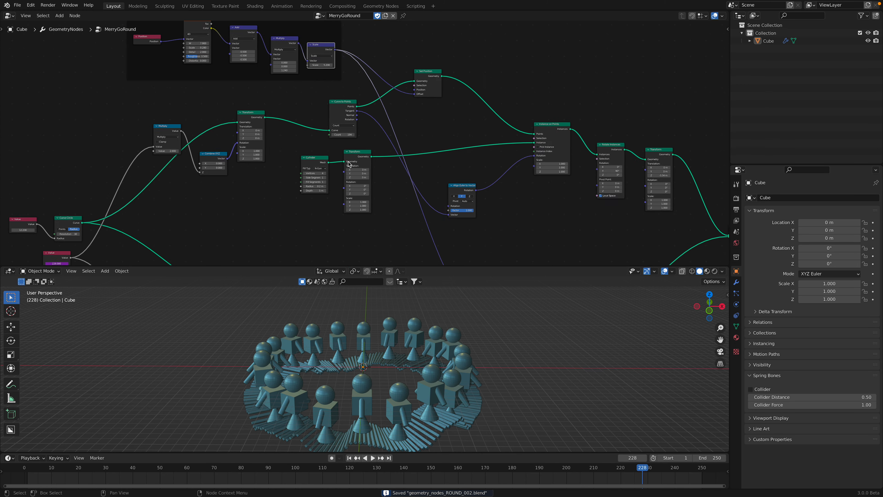
scroll(373, 153, "down", 1)
middle_click_drag(372, 170, 375, 137)
scroll(354, 153, "up", 1)
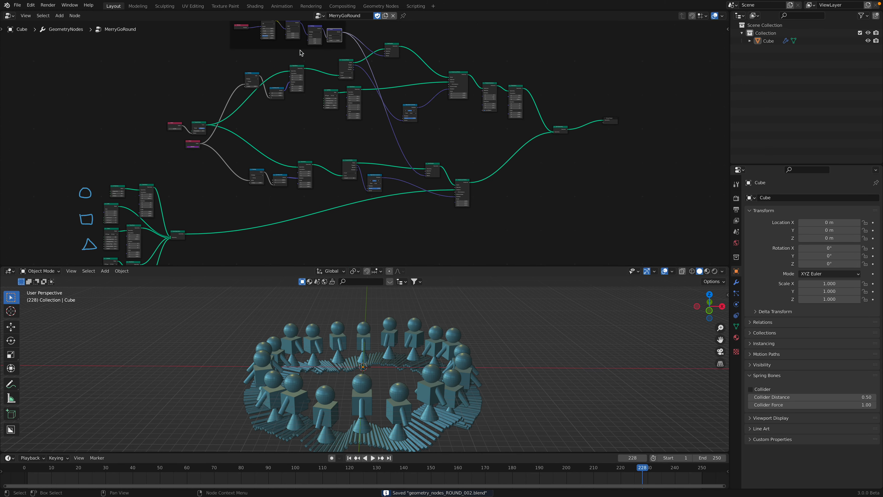
scroll(305, 58, "up", 5)
left_click_drag(296, 122, 295, 105)
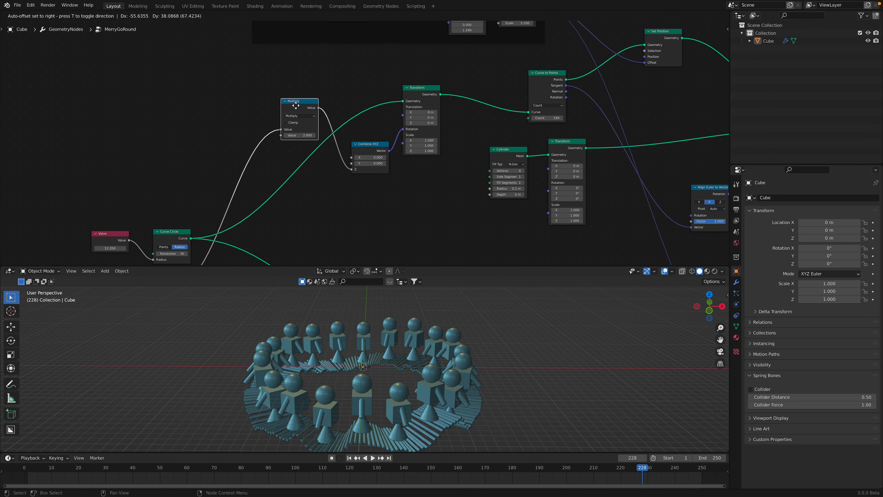
left_click_drag(363, 144, 348, 139)
left_click_drag(405, 93, 403, 91)
middle_click_drag(308, 155, 255, 140)
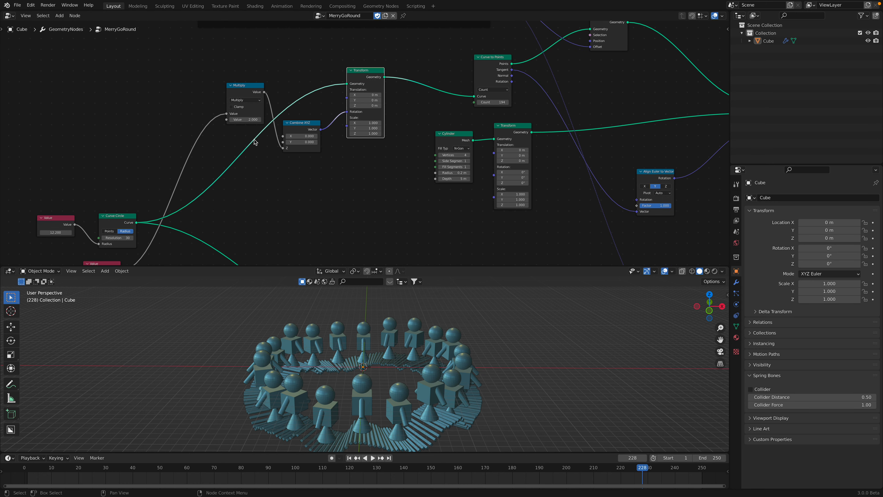
Reposition the Curve to Points and Set Position nodes of the rod branch.
left_click_drag(491, 67, 459, 61)
middle_click_drag(465, 70, 442, 107)
left_click_drag(443, 99, 449, 100)
middle_click_drag(481, 71, 420, 127)
scroll(420, 127, "up", 1)
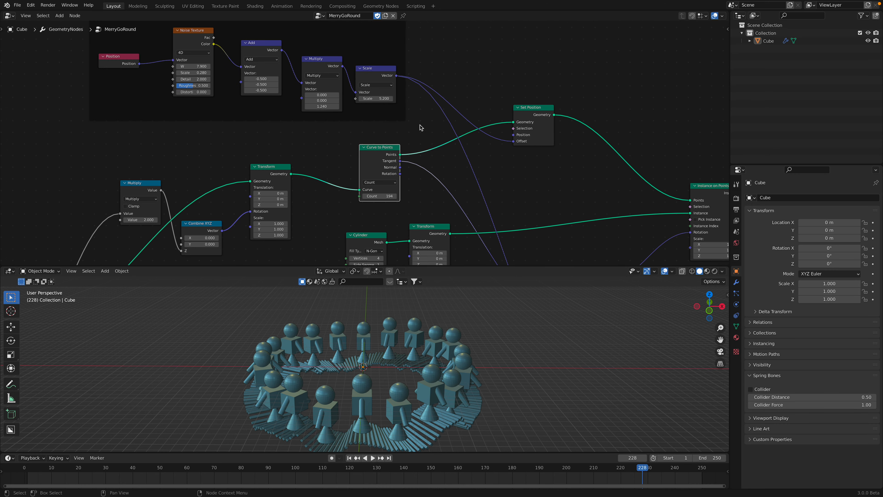
left_click_drag(530, 109, 532, 107)
middle_click_drag(455, 163, 431, 146)
Play the animation while orbiting the viewport to examine the ring's motion.
key("space")
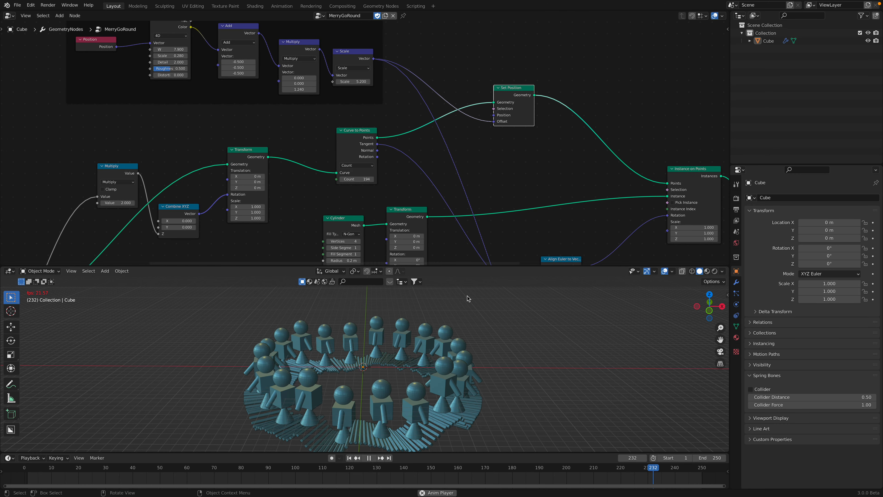
middle_click_drag(389, 342, 392, 339)
key("space")
Reposition the cylinder's Transform node and the Instance on Points node, and save the file.
middle_click_drag(433, 198, 426, 150)
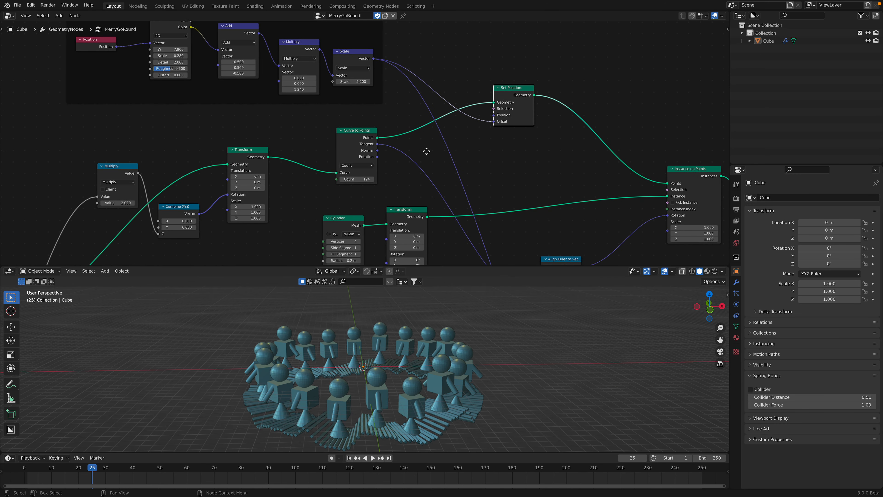
mouse_move(398, 167)
left_mouse_down()
mouse_move(545, 114)
mouse_move(392, 184)
mouse_move(398, 178)
left_mouse_up()
middle_click_drag(576, 154, 463, 140)
left_click_drag(579, 108, 572, 70)
key("ctrl+s")
Set the Cylinder's radius to 0.3 m and play the animation to check the thicker rods.
middle_click_drag(341, 212, 334, 205)
mouse_move(228, 206)
left_mouse_down()
mouse_move(247, 205)
mouse_move(237, 206)
left_mouse_up()
middle_click_drag(389, 386, 413, 379)
key("space")
key("space")
Set the Cylinder's vertices to 23 to make the rods round.
middle_click_drag(259, 169, 281, 120)
scroll(281, 120, "up", 3)
double_click(239, 140)
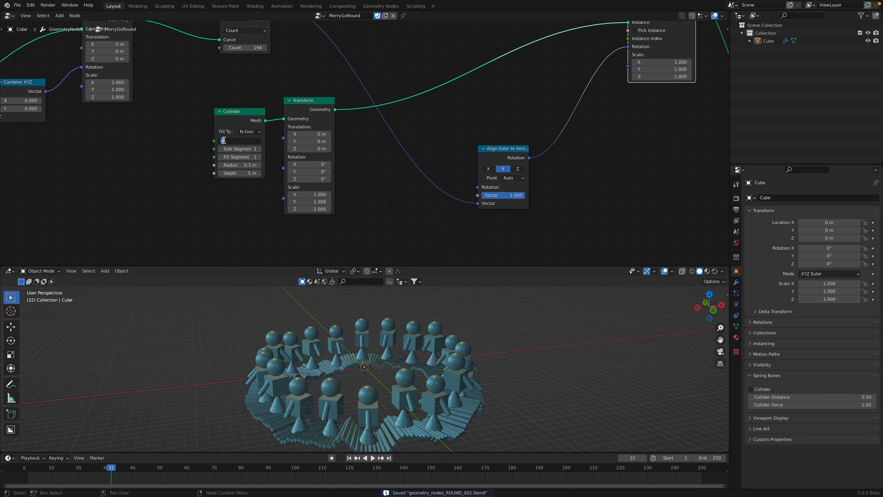
type("2")
key("Return")
double_click(228, 140)
type("23")
key("Return")
double_click(228, 141)
key("Return")
Play the animation while orbiting and zooming in to inspect the round rods under the figures.
key("space")
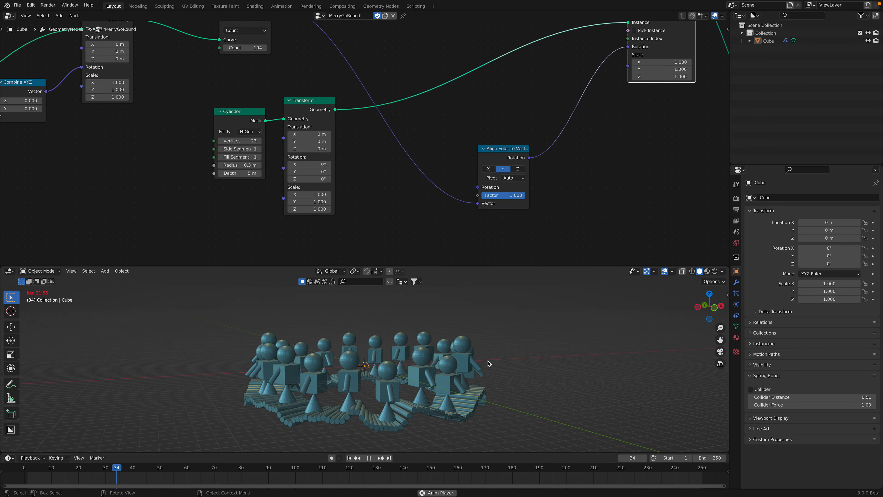
middle_click_drag(503, 383, 492, 332)
scroll(447, 401, "up", 1)
key("space")
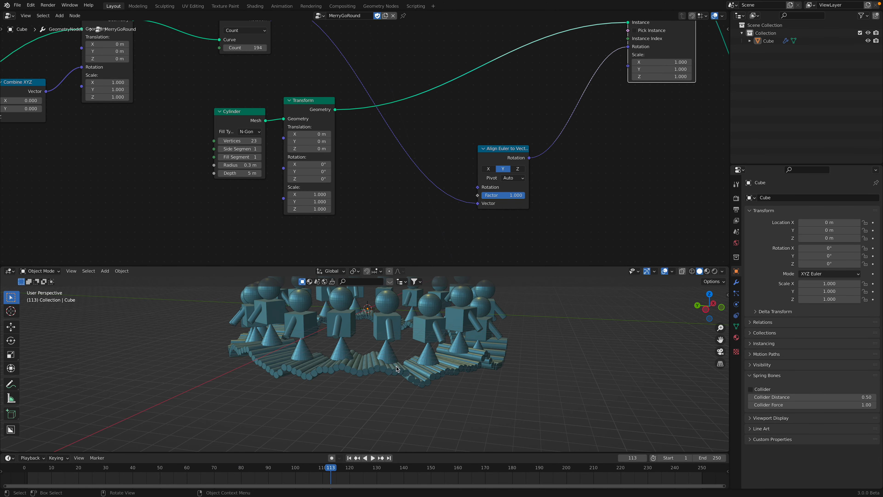
Set the Cylinder's radius to 0.26 m, save the file and preview the animation.
mouse_move(245, 165)
left_mouse_down("shift")
mouse_move(212, 165)
mouse_move(230, 165)
left_mouse_up("shift")
key("ctrl+s")
middle_click_drag(476, 330, 452, 351)
key("space")
key("space")
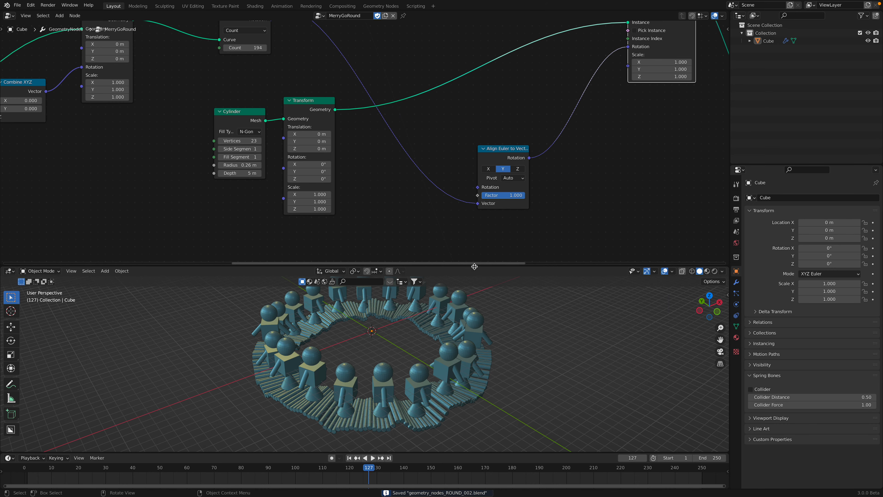
Enlarge the 3D viewport and examine the playing merry-go-round from closer and higher viewpoints.
left_click_drag(475, 267, 472, 256)
middle_click_drag(400, 379, 423, 302)
scroll(403, 368, "up", 1)
key("space")
key("space")
scroll(406, 361, "up", 2)
key("space")
scroll(397, 366, "down", 3)
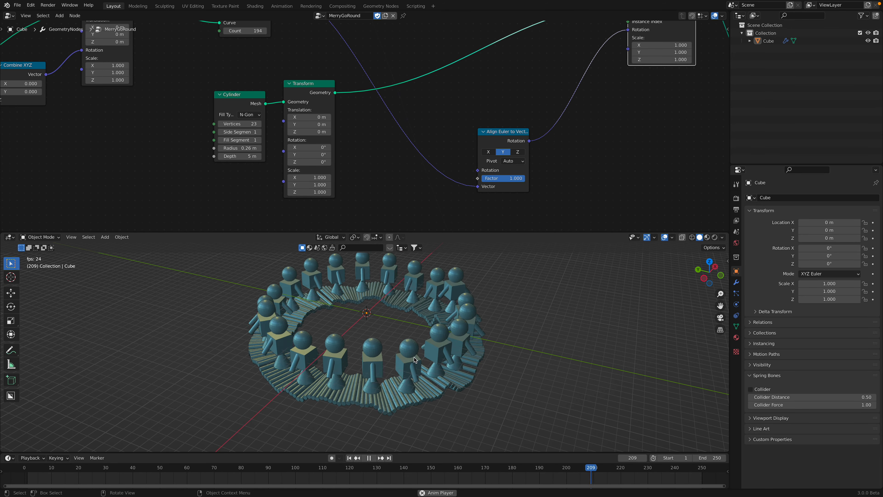
key("space")
Reposition the Instance on Points and Set Position nodes to clear up the rod branch.
middle_click_drag(402, 85, 393, 125)
left_click(315, 124)
middle_click_drag(439, 100, 357, 151)
scroll(371, 127, "down", 2)
left_click_drag(519, 77, 518, 72)
middle_click_drag(518, 71, 517, 89)
scroll(517, 89, "down", 2)
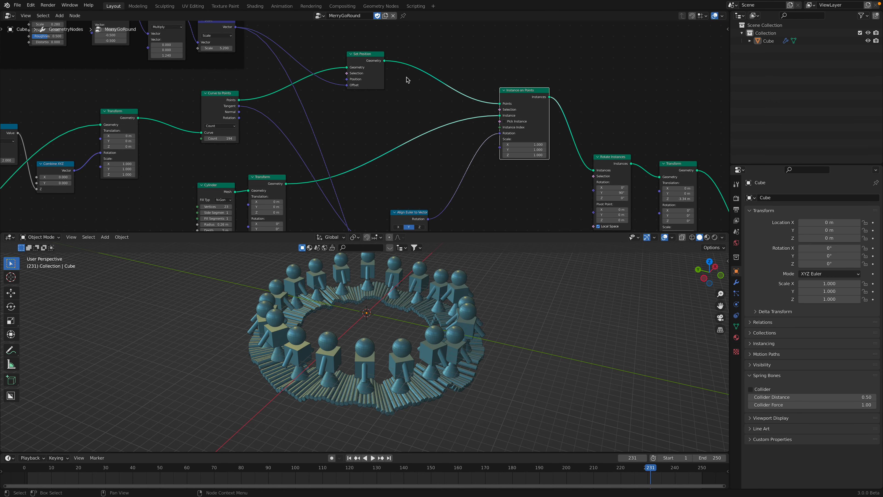
left_click_drag(362, 57, 381, 55)
mouse_move(475, 305)
middle_mouse_down()
mouse_move(521, 299)
mouse_move(480, 304)
middle_mouse_up()
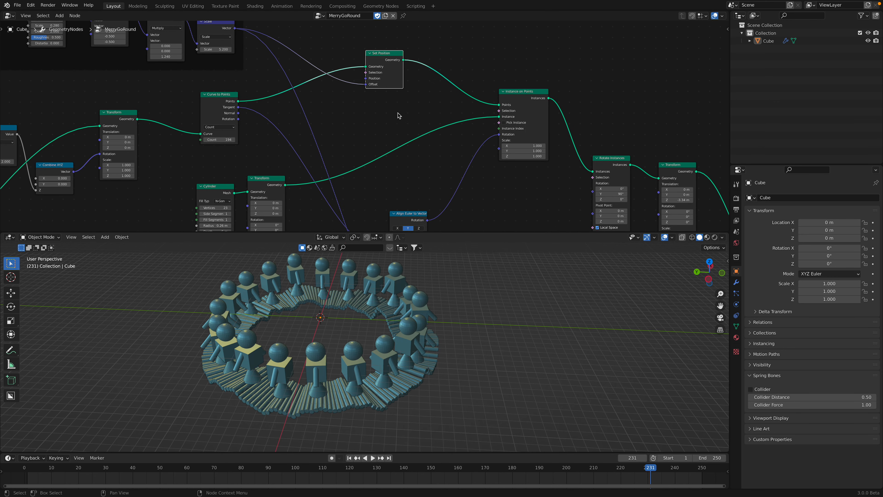
Annotate the empty area above the nodes with a plain circle and a wavy closed loop with direction arrows.
middle_click_drag(328, 93, 342, 104)
mouse_move(523, 75)
middle_mouse_down()
mouse_move(458, 136)
mouse_move(438, 180)
middle_mouse_up()
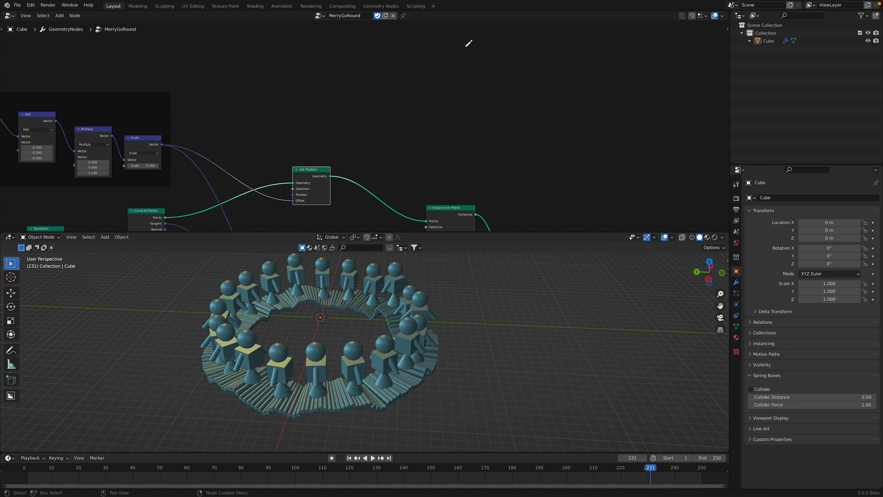
mouse_move(491, 138)
left_mouse_down()
mouse_move(526, 54)
mouse_move(468, 44)
left_mouse_up()
middle_click_drag(503, 90, 376, 103)
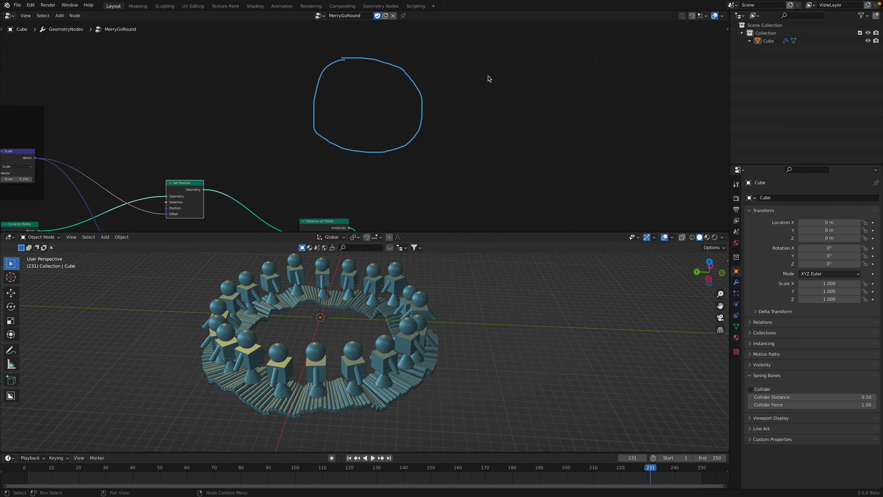
mouse_move(516, 46)
left_mouse_down()
mouse_move(594, 76)
mouse_move(568, 148)
mouse_move(491, 116)
left_mouse_up()
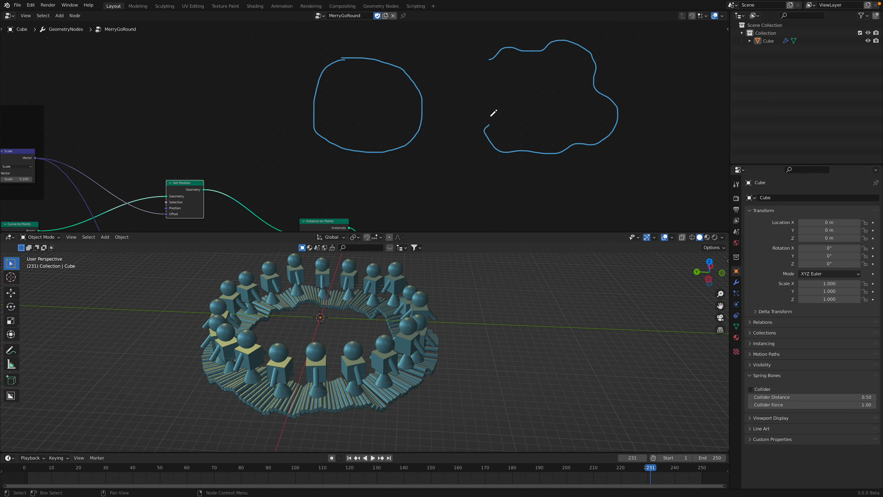
left_click_drag(493, 58, 490, 60)
middle_click_drag(514, 131, 515, 112)
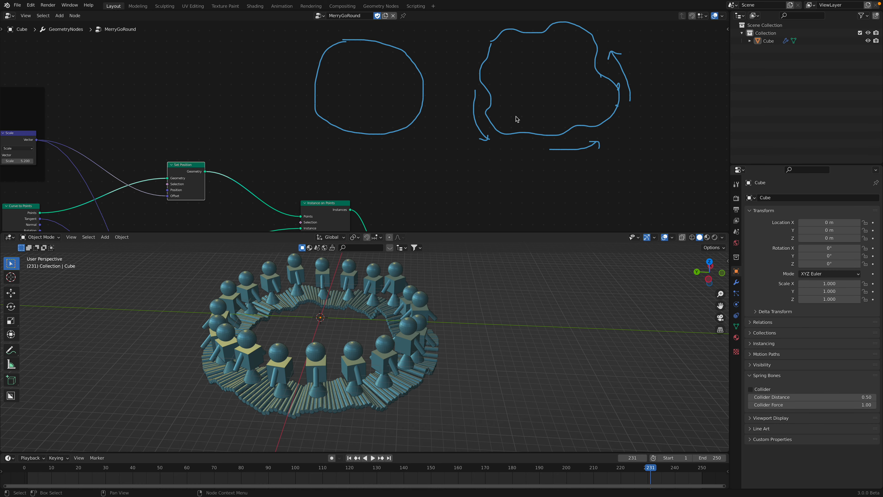
Set the rod branch's Curve to Points count to 148 and play the animation to check the spacing.
left_click_drag(424, 231, 425, 150)
scroll(354, 308, "up", 1)
middle_click_drag(365, 106, 481, 29)
left_click_drag(510, 152, 503, 241)
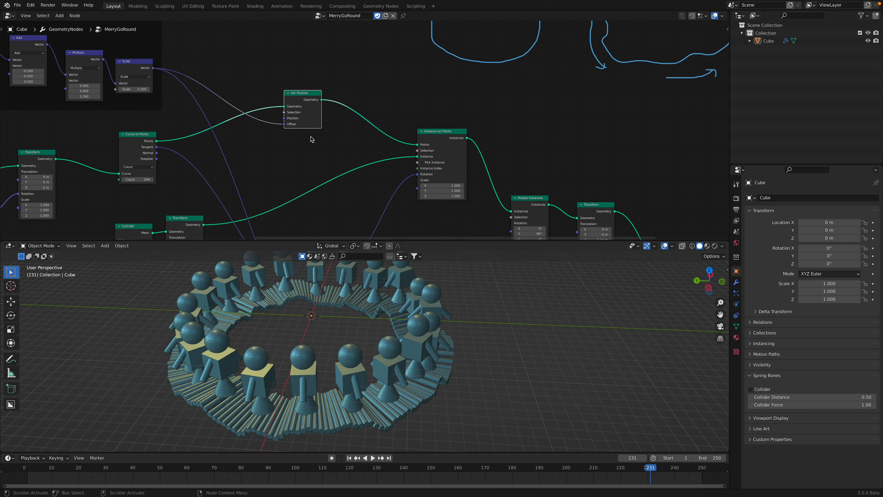
scroll(228, 185, "up", 1)
middle_click_drag(227, 184, 322, 114)
left_click_drag(224, 108, 238, 125)
middle_click_drag(361, 303, 378, 301)
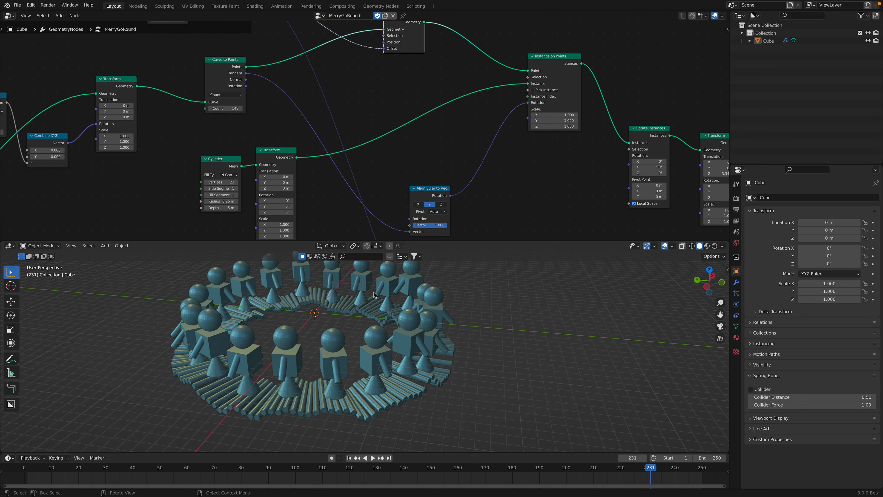
key("space")
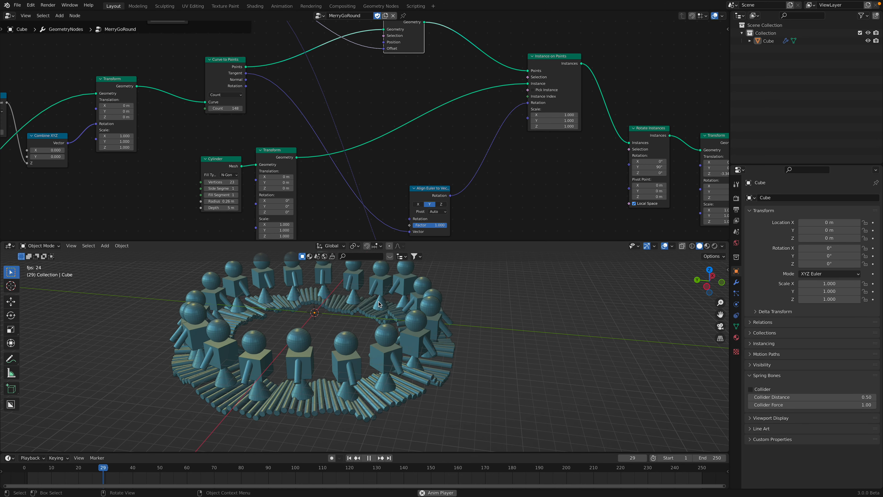
key("space")
Raise the rod branch's Curve to Points count and save the file.
middle_click_drag(292, 152, 274, 152)
left_click_drag(209, 110, 227, 110)
middle_click_drag(551, 82, 419, 106)
key("ctrl+s")
Set the Rotate Instances node's Y rotation to 0° so the rods stand upright, and preview the animation.
left_click_drag(403, 88, 408, 86)
middle_click_drag(528, 188, 463, 140)
scroll(435, 173, "up", 2)
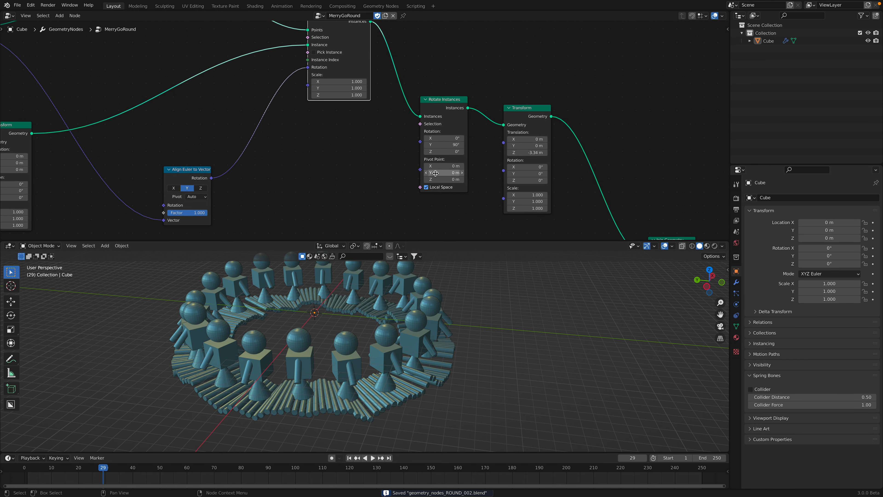
left_click_drag(444, 146, 434, 146)
left_click(444, 145)
type("0")
key("Return")
key("space")
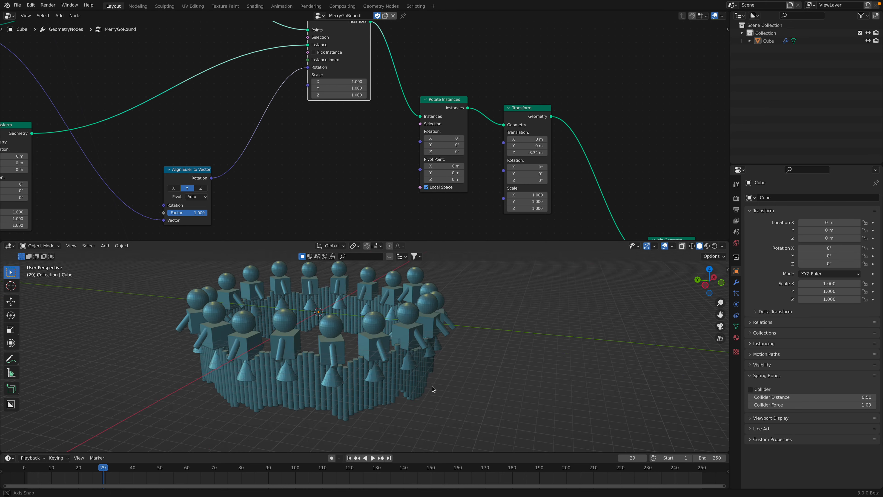
Set the Rotate Instances node's Y rotation to 90° so the rods lie flat, and preview the animation.
middle_click_drag(428, 414, 430, 385)
key("space")
left_click(434, 145)
type("90")
key("Return")
key("space")
middle_click_drag(455, 345, 457, 374)
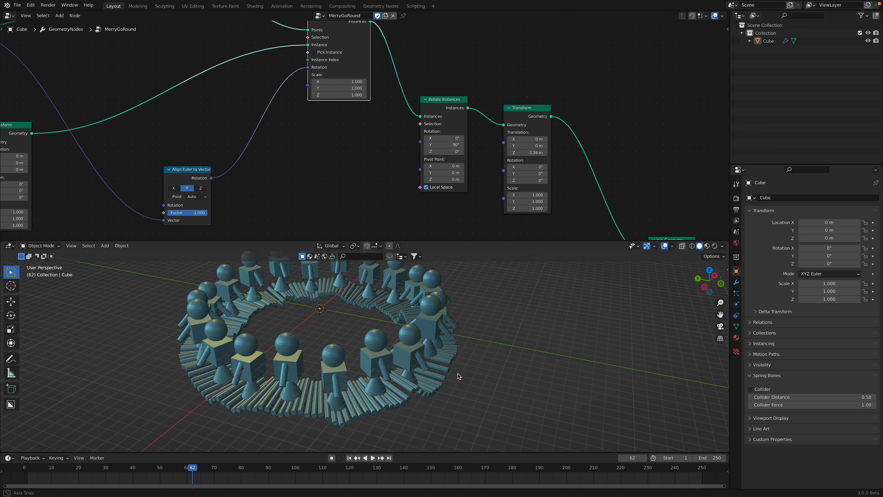
key("space")
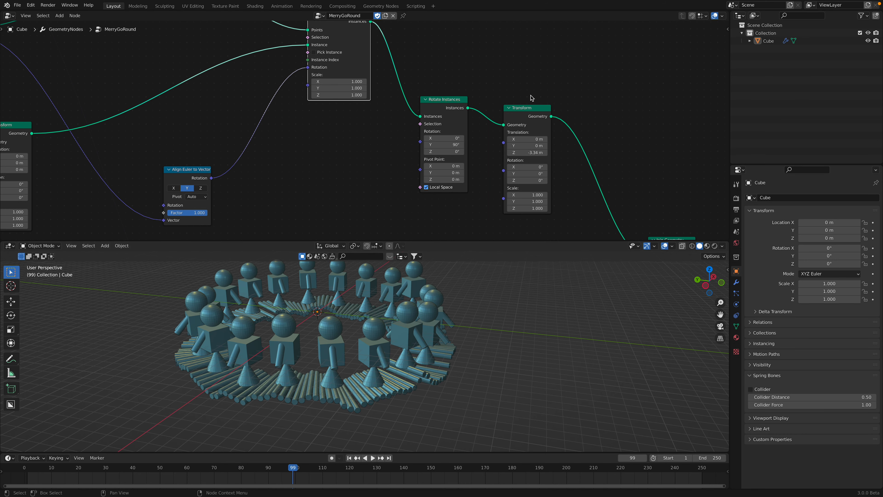
Move the rod branch's Transform node up, set its Z translation to -3.32 m, save the file and preview the animation.
left_click_drag(528, 107, 526, 86)
mouse_move(526, 131)
left_mouse_down()
mouse_move(536, 130)
mouse_move(525, 131)
left_mouse_up()
left_click_drag(525, 131, 532, 130)
key("ctrl+s")
key("space")
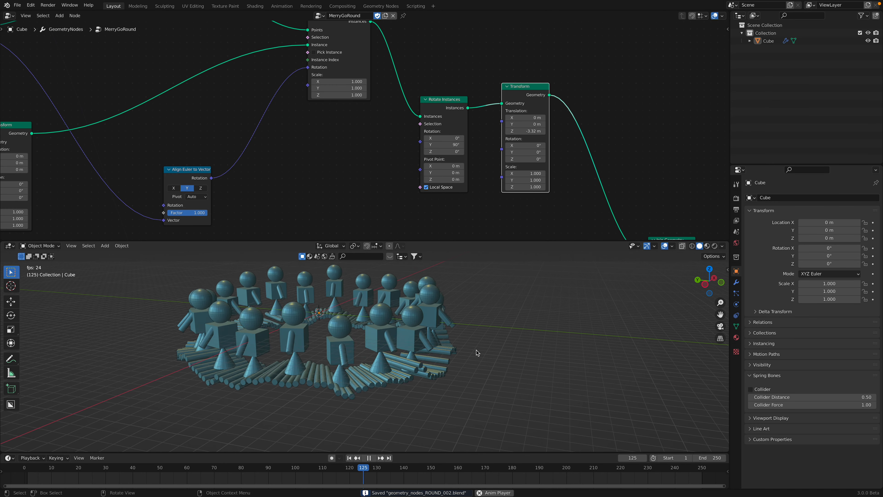
key("space")
Move the final Join Geometry and Group Output nodes closer to the rod branch's Transform node.
middle_click_drag(615, 204, 454, 90)
left_click_drag(502, 135, 474, 119)
scroll(483, 157, "down", 4)
middle_click_drag(483, 165, 472, 154)
left_click_drag(582, 101, 534, 122)
left_click(445, 108)
Rewind the animation to frame 0.
scroll(491, 116, "down", 8)
middle_click_drag(347, 176, 669, 83)
scroll(253, 110, "up", 2)
middle_click_drag(217, 95, 365, 160)
scroll(280, 177, "up", 8)
scroll(357, 164, "up", 3)
scroll(358, 167, "up", 2)
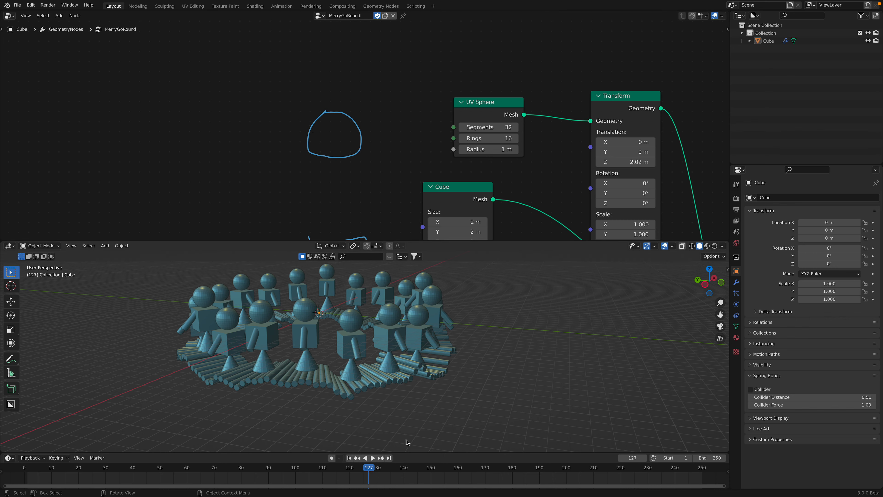
left_click(349, 458)
left_click_drag(132, 468, 24, 443)
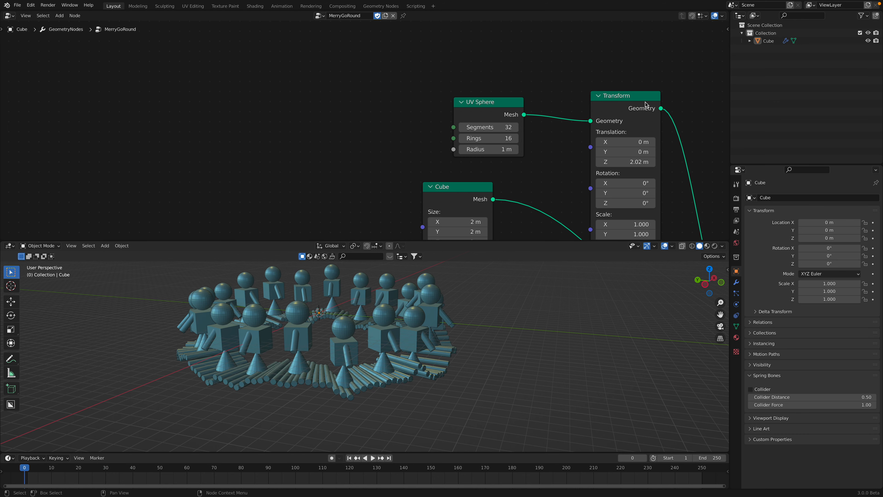
Show the node editor's annotation settings and delete the existing annotation layer.
left_click(728, 30)
left_click(727, 107)
left_click(728, 86)
left_click(727, 67)
left_click(727, 46)
left_click(725, 37)
left_click(726, 51)
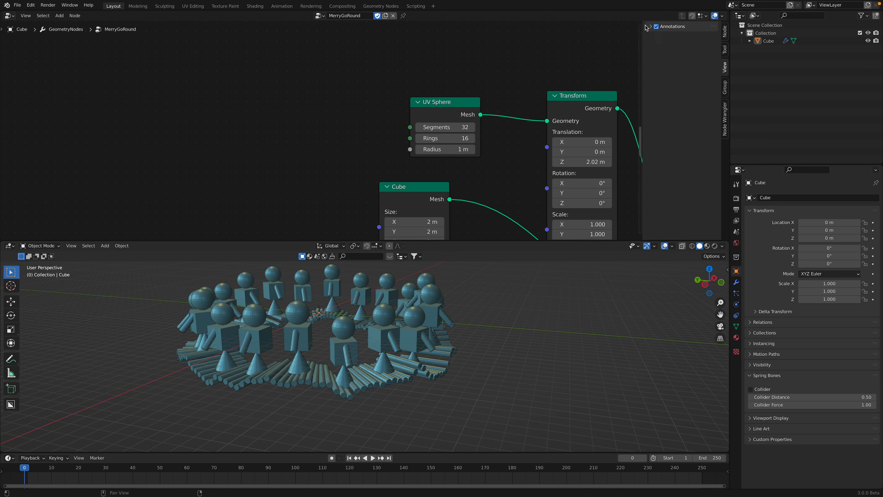
left_click(650, 27)
left_click(711, 55)
scroll(394, 158, "down", 3)
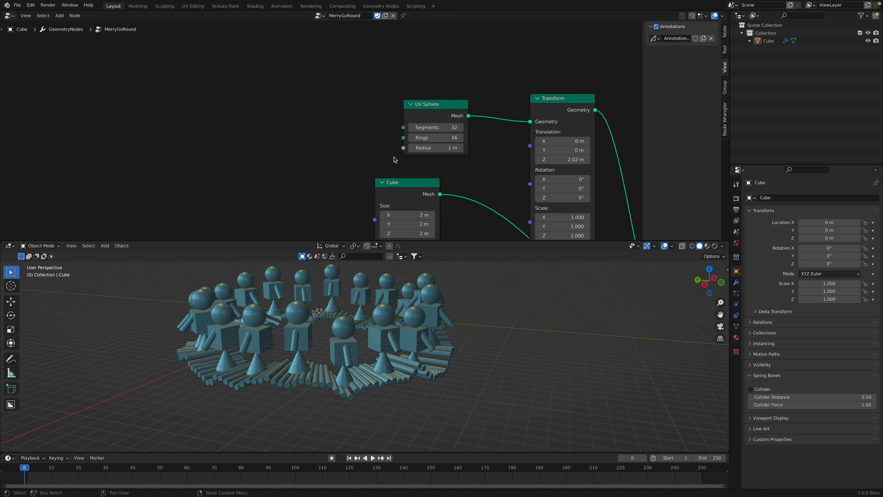
Annotate the empty area beside the primitive nodes with a smiling doll that has a round head, pigtails, square torso, arms and triangular skirt.
middle_click_drag(292, 204, 266, 117)
scroll(258, 144, "down", 5)
scroll(232, 91, "up", 4)
middle_click_drag(198, 54, 205, 83)
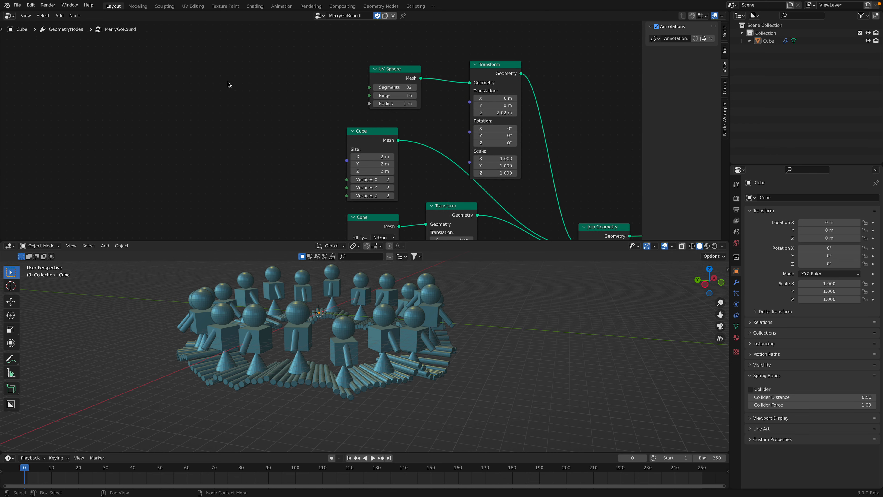
key("d")
left_click_drag(207, 63, 196, 93)
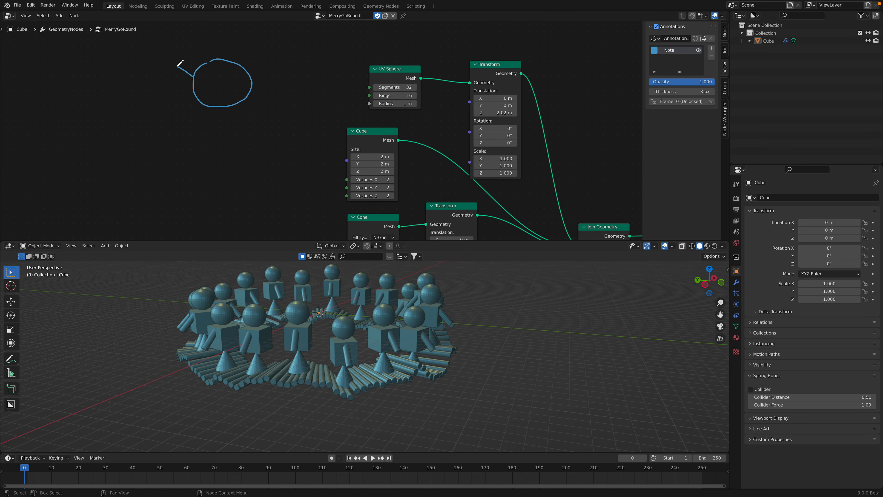
middle_click_drag(249, 112, 257, 95)
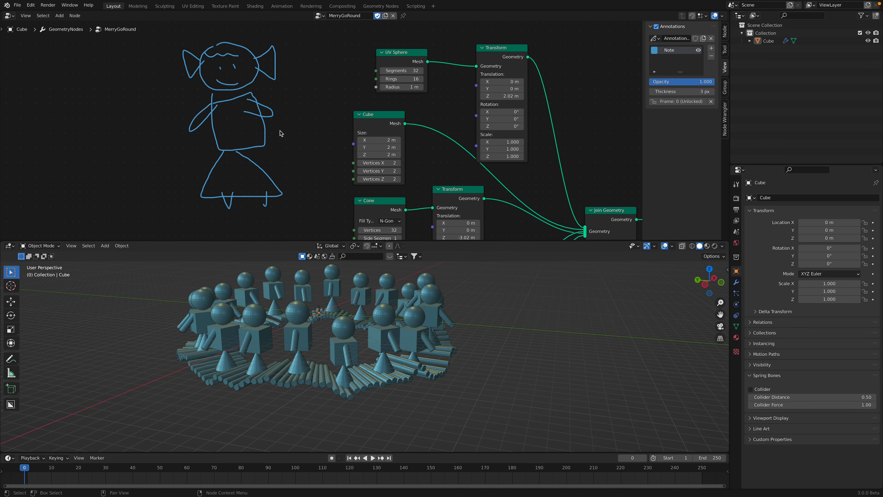
Enlarge the node editor area and reposition the rod branch's Instance on Points node.
middle_click_drag(280, 134, 171, 141)
scroll(280, 136, "down", 2)
middle_click_drag(521, 188, 400, 141)
scroll(400, 140, "down", 7)
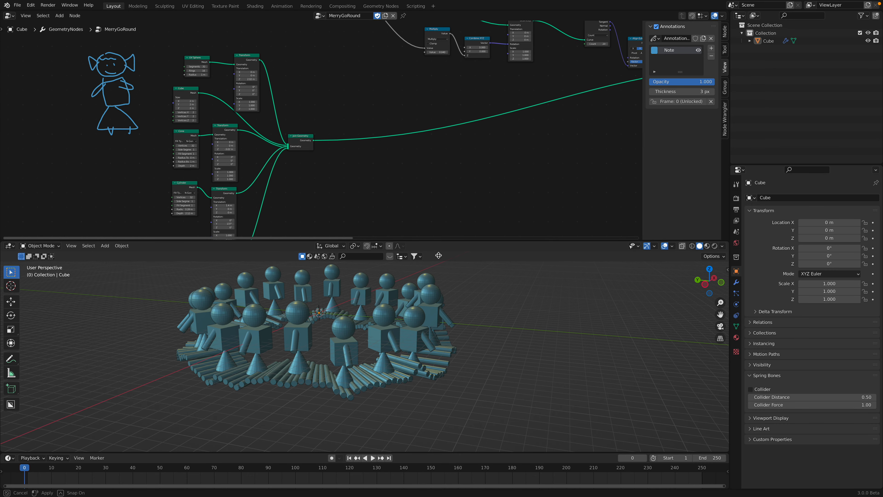
left_click_drag(438, 241, 438, 255)
middle_click_drag(325, 57, 188, 134)
middle_click_drag(99, 240, 90, 202)
middle_click_drag(137, 168, 179, 104)
middle_click_drag(367, 122, 225, 183)
middle_click_drag(596, 96, 399, 141)
scroll(399, 141, "up", 2)
left_click_drag(348, 139, 356, 126)
middle_click_drag(357, 50, 363, 198)
middle_click_drag(362, 126, 360, 176)
scroll(361, 176, "up", 2)
left_click_drag(342, 83, 348, 85)
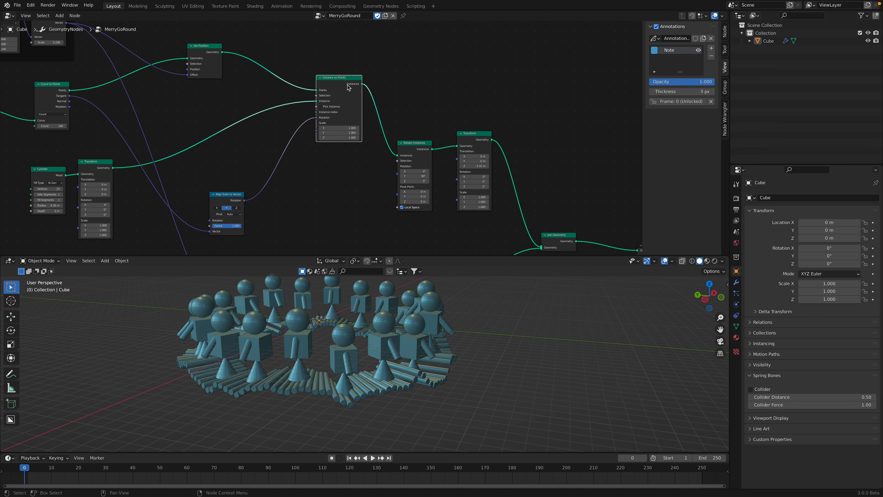
Reposition the Rotate Instances, Transform and Join Geometry nodes that follow the rod instances.
scroll(348, 85, "down", 6)
middle_click_drag(351, 84, 349, 71)
scroll(348, 71, "up", 1)
left_click_drag(380, 100, 362, 65)
left_click_drag(421, 92, 395, 79)
left_click_drag(467, 152, 454, 165)
Spread out the figure branch's nodes, moving its Curve to Points node up and away from Align Euler to Vector.
middle_click_drag(341, 203, 449, 120)
scroll(449, 120, "up", 2)
left_click_drag(456, 154, 487, 158)
left_click_drag(398, 133, 436, 135)
middle_click_drag(410, 145, 523, 165)
scroll(523, 165, "up", 2)
left_click_drag(333, 155, 358, 139)
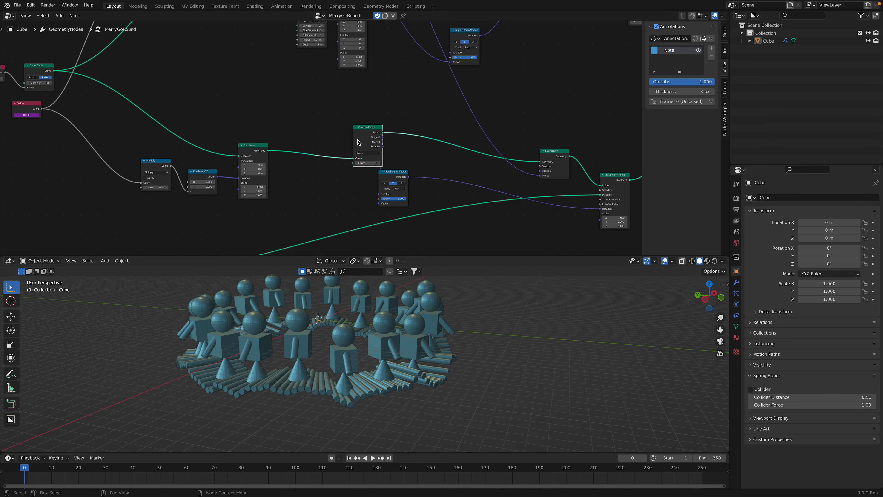
Shift the figure branch's Curve to Points node, raise its count, save the file and preview the animation.
middle_click_drag(358, 140, 377, 119)
scroll(377, 116, "up", 3)
left_click_drag(388, 104, 356, 106)
scroll(386, 148, "up", 2)
mouse_move(383, 146)
left_mouse_down()
mouse_move(451, 146)
mouse_move(369, 146)
mouse_move(394, 146)
left_mouse_up()
middle_click_drag(388, 337, 440, 357)
middle_click_drag(439, 357, 452, 351)
key("ctrl+s")
key("space")
key("space")
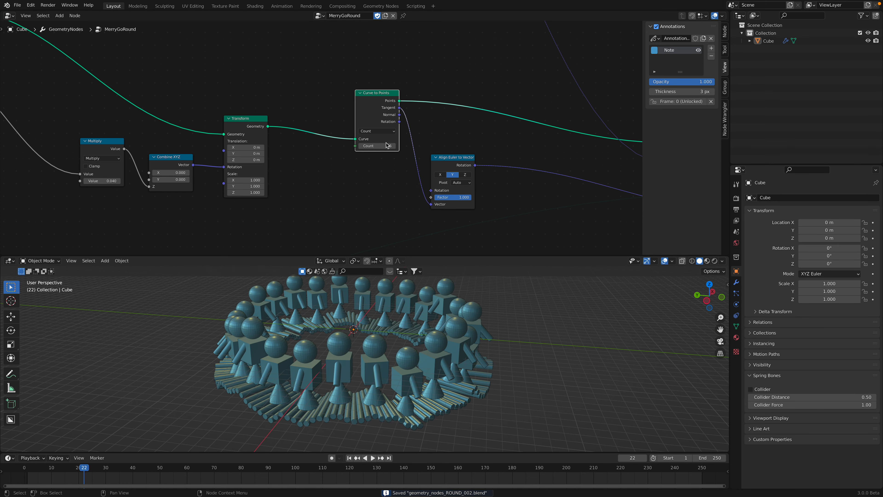
Set the figure branch's Curve to Points count to 22 and play the animation.
left_click_drag(387, 146, 379, 146, "shift")
middle_click_drag(404, 397, 352, 329)
key("space")
Switch to the web browser to look through the Google results for "paper doll chain", and return to Blender.
key("ctrl+Right")
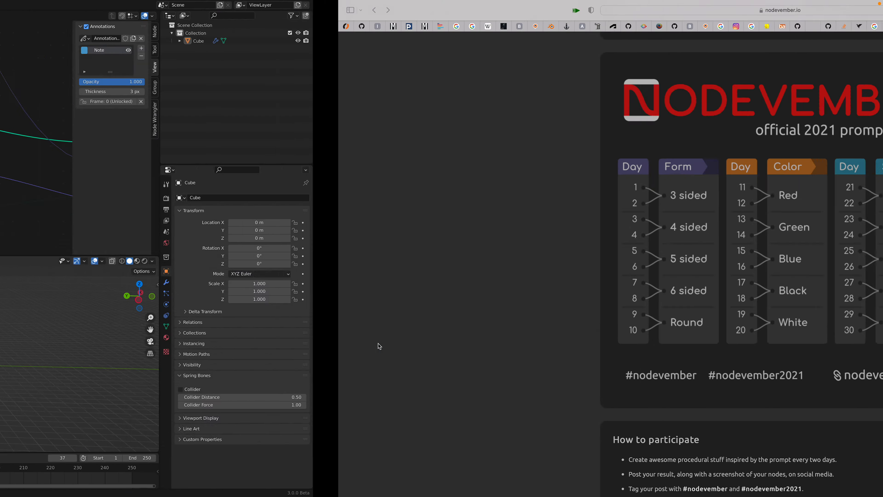
left_click(876, 29)
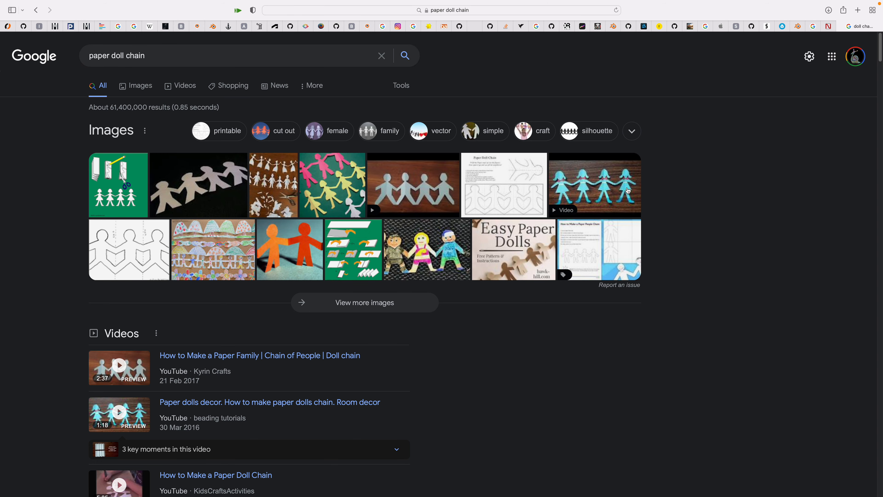
scroll(419, 275, "down", 5)
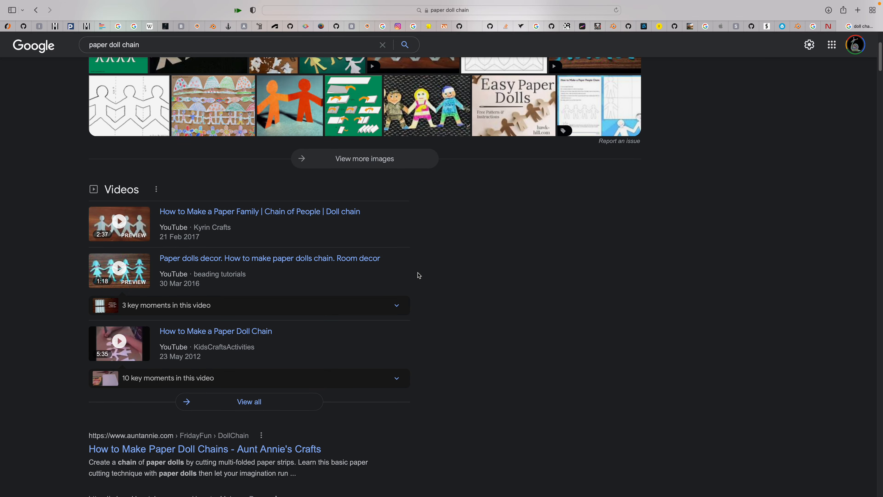
key("ctrl+Left")
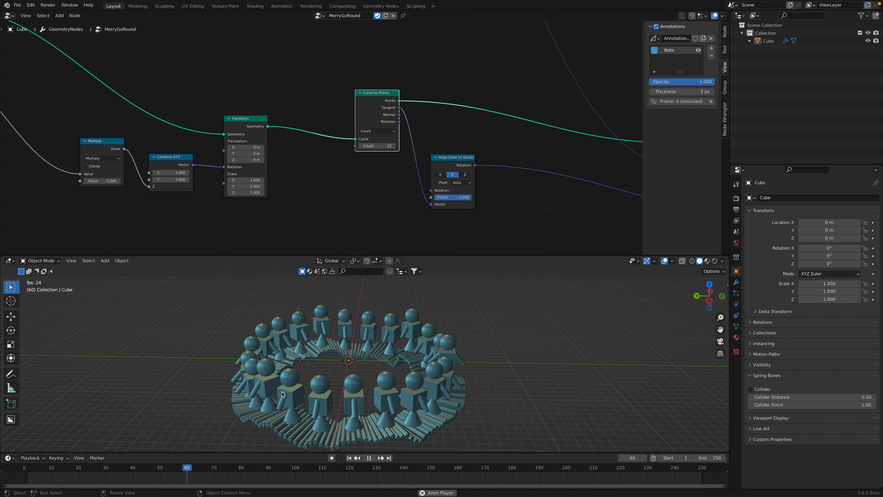
Stop the playback, save the file and move the figure branch's Align Euler to Vector node farther from Curve to Points.
key("space")
key("ctrl+s")
middle_click_drag(443, 140, 328, 149)
scroll(362, 147, "up", 2)
middle_click_drag(376, 128, 626, 167)
middle_click_drag(397, 138, 540, 139)
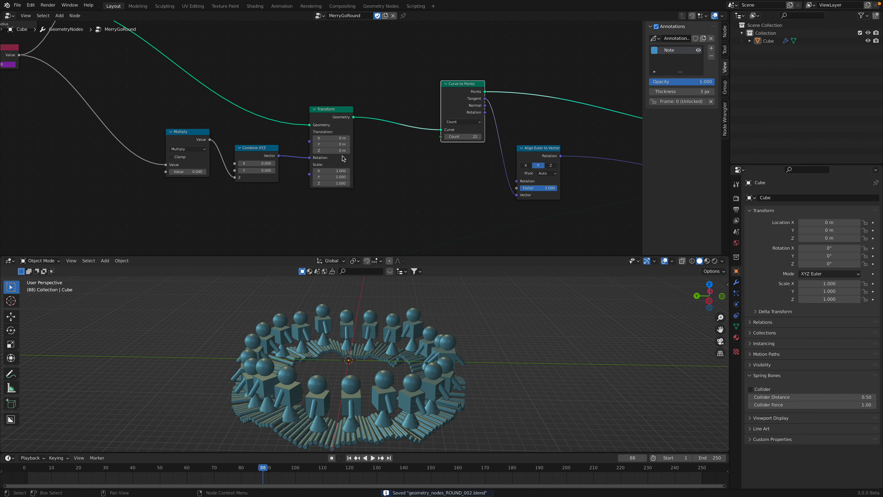
middle_click_drag(435, 159, 320, 162)
left_click(427, 153)
middle_click_drag(456, 146, 387, 142)
left_click_drag(359, 145, 384, 143)
scroll(382, 150, "down", 2)
Try a factor of 0 on the rod branch's Align Euler to Vector node, and save the file.
middle_click_drag(353, 94, 392, 200)
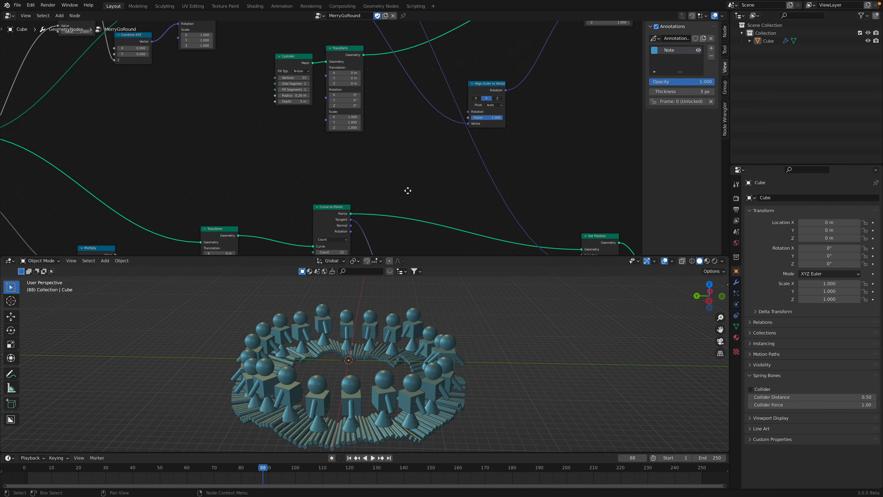
middle_click_drag(354, 63, 386, 166)
middle_click_drag(607, 78, 537, 101)
left_click_drag(558, 80, 541, 84)
middle_click_drag(446, 225, 454, 144)
scroll(453, 144, "up", 2)
left_click_drag(466, 123, 482, 123)
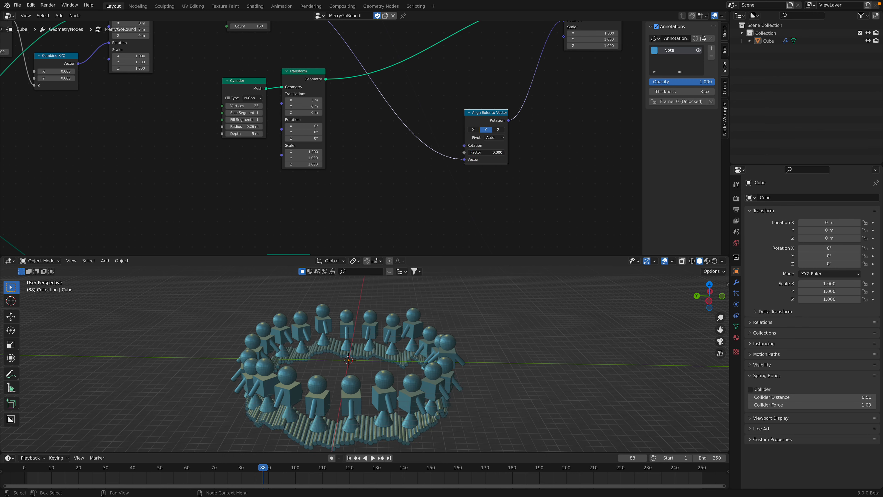
key("ctrl+s")
Try a factor of 0 on the figure branch's Align Euler to Vector node while playing the animation.
middle_click_drag(487, 174, 409, 145)
left_click_drag(397, 162, 368, 162)
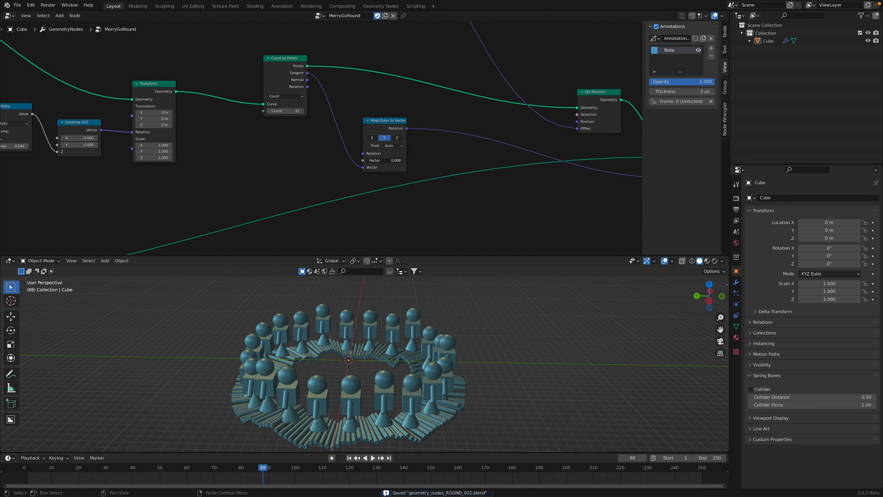
key("space")
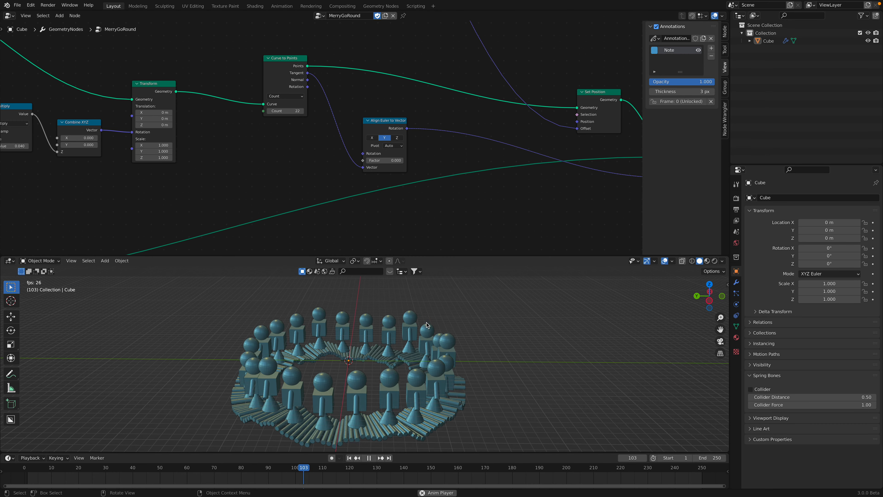
middle_click_drag(427, 324, 452, 243)
Set the figure branch's Align Euler to Vector node to the X axis with factor 1.000, and preview the animation.
key("space")
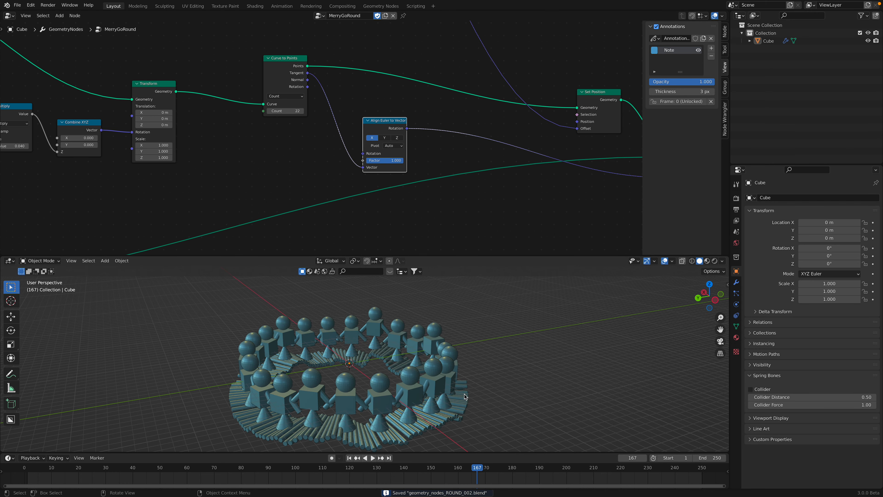
key("space")
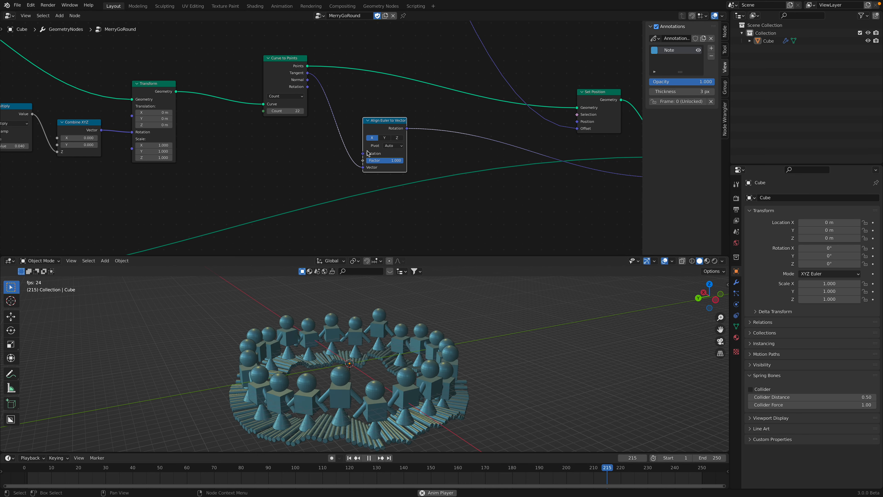
key("space")
Reduce the figure branch's Curve to Points count to 17, save the file and play the animation.
middle_click_drag(296, 132, 363, 134)
left_click(335, 114)
left_click(335, 114)
left_click(336, 114)
left_click(336, 115)
left_click(336, 114)
key("super+s")
middle_click_drag(489, 343, 382, 370)
key("space")
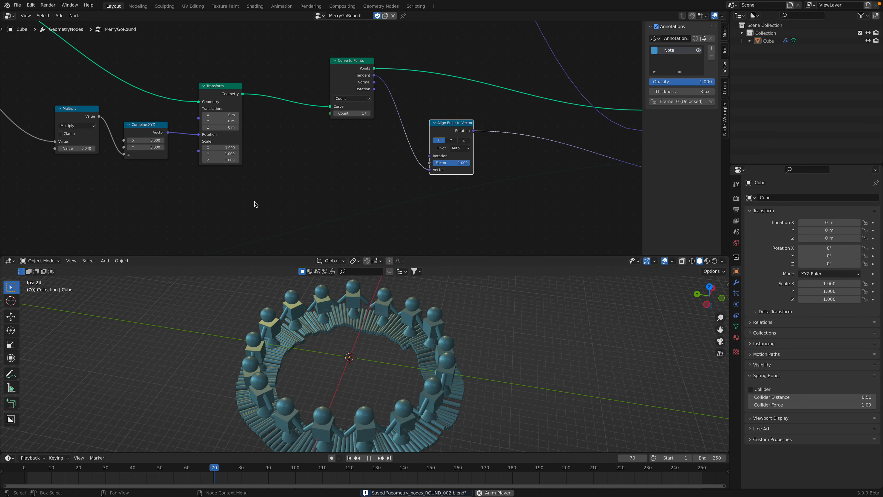
Move the Curve Circle node aside, set its radius Value node to 13.040 and save the file.
key("space")
middle_click_drag(243, 177, 361, 210)
scroll(257, 150, "down", 3)
middle_click_drag(257, 149, 498, 219)
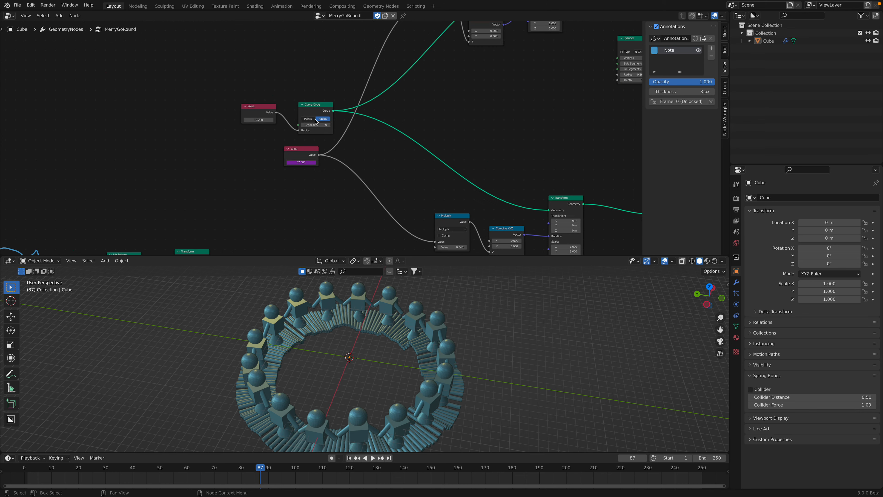
left_click_drag(323, 113, 287, 92)
scroll(222, 88, "up", 1)
mouse_move(204, 83)
left_mouse_down()
mouse_move(240, 84)
mouse_move(206, 83)
left_mouse_up()
key("ctrl+s")
Line up the Curve Circle node with the Value node that drives its radius.
left_click_drag(271, 81, 254, 76)
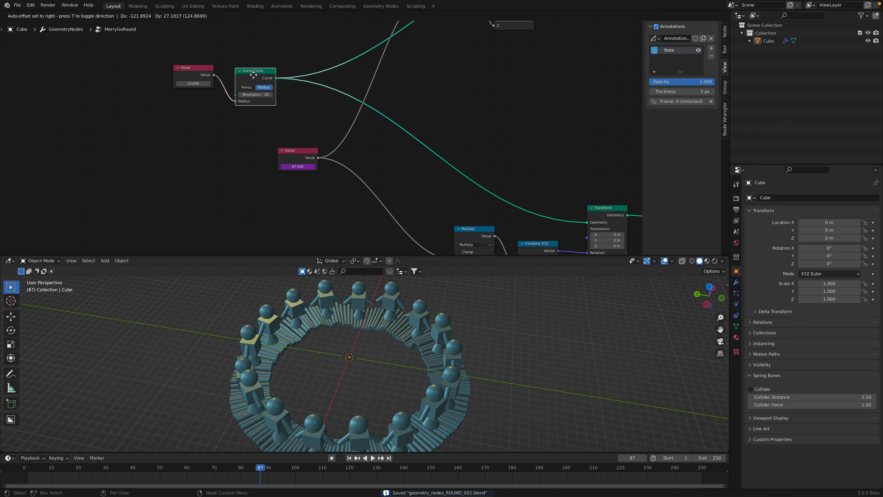
left_click_drag(197, 72, 190, 81)
left_click_drag(262, 81, 255, 80)
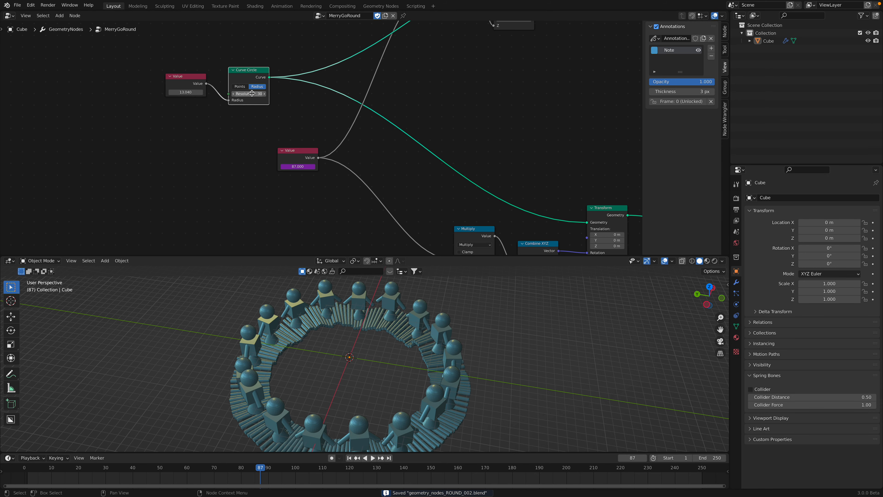
Set the Curve Circle's resolution to 25, preview the animation and save the file.
left_click_drag(248, 91, 237, 91)
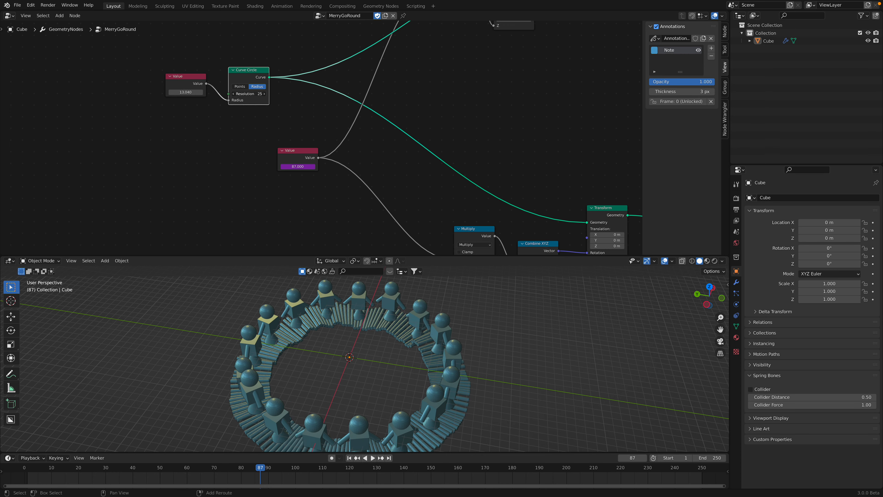
key("space")
middle_click_drag(320, 133, 298, 173)
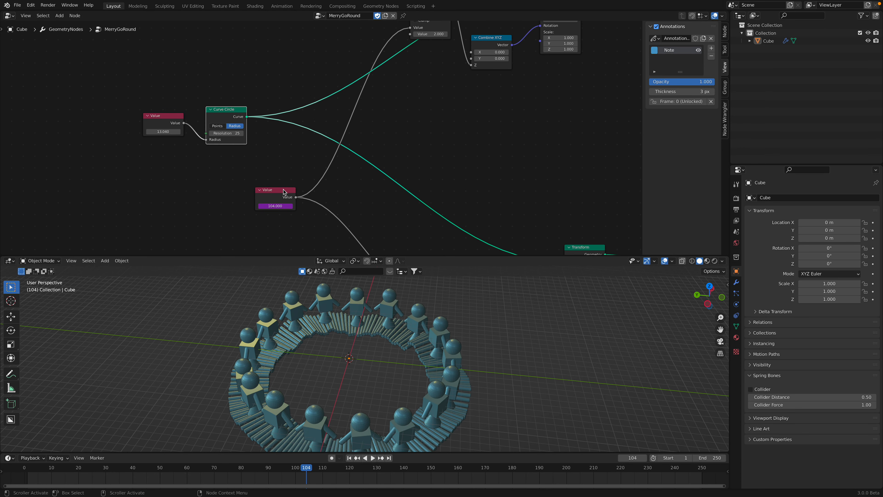
key("ctrl+s")
Move the framed noise nodes and the rod branch's Set Position node upward.
middle_click_drag(516, 25, 367, 198)
scroll(367, 198, "down", 3)
middle_click_drag(460, 123, 379, 152)
left_click_drag(411, 107, 407, 91)
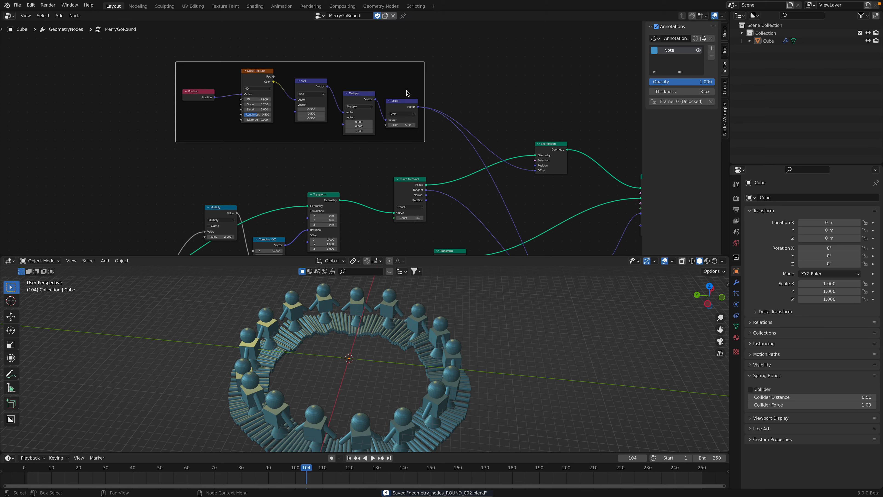
middle_click_drag(520, 143, 449, 156)
scroll(449, 156, "up", 3)
left_click_drag(492, 162, 490, 124)
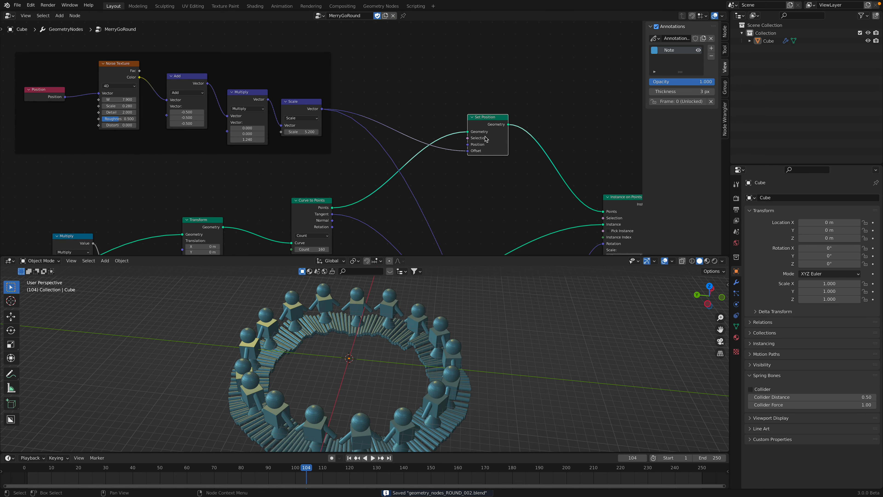
Tidy the nodes downstream of the rod branch's Set Position node and play the animation.
scroll(531, 179, "down", 3)
middle_click_drag(531, 179, 448, 26)
left_click_drag(528, 170, 497, 150)
middle_click_drag(416, 56, 453, 254)
left_click_drag(450, 71, 469, 73)
scroll(468, 72, "down", 1)
middle_click_drag(467, 82, 462, 30)
middle_click_drag(371, 305, 370, 272)
key("space")
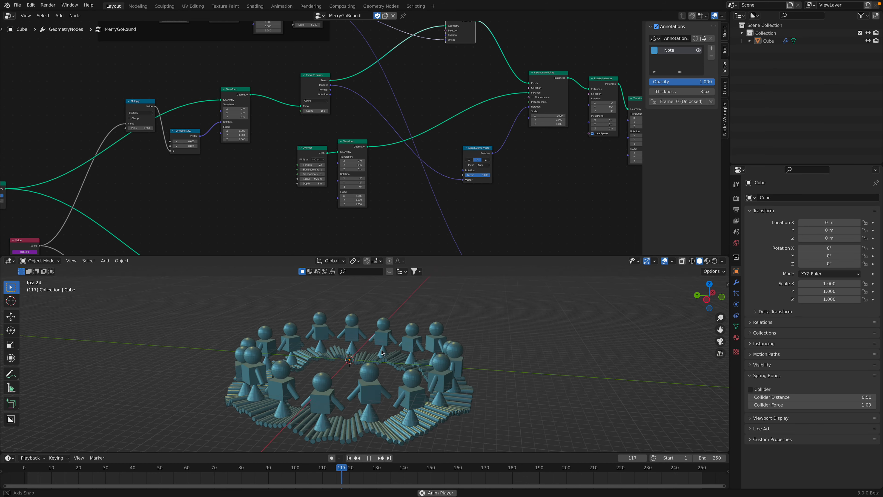
Stop the playback and shift the frame-driven Value node that feeds both branches slightly away from the Curve Circle links.
key("space")
middle_click_drag(439, 245, 441, 141)
scroll(437, 141, "up", 2)
middle_click_drag(171, 164, 457, 180)
left_click_drag(267, 125, 243, 122)
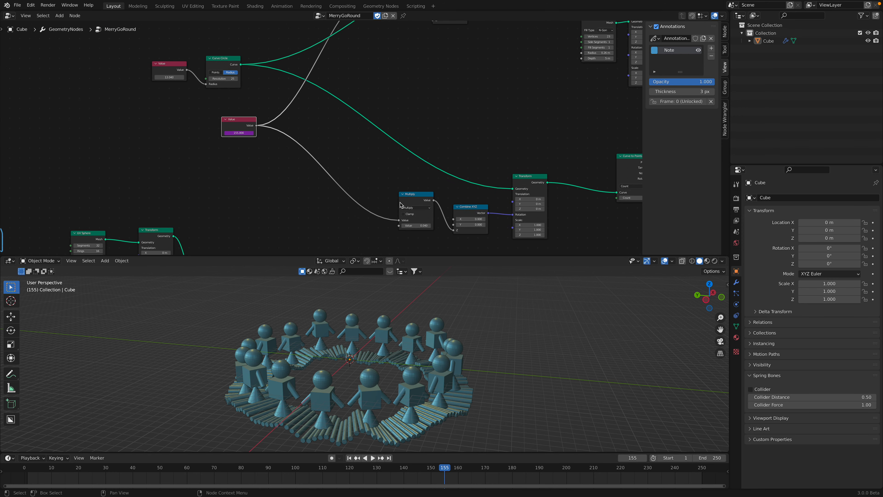
Lower the factor of the figure branch's Multiply node to slow the figures' travel around the ring.
middle_click_drag(424, 225, 381, 194)
scroll(382, 193, "up", 3)
key("space")
left_click_drag(370, 196, 355, 195)
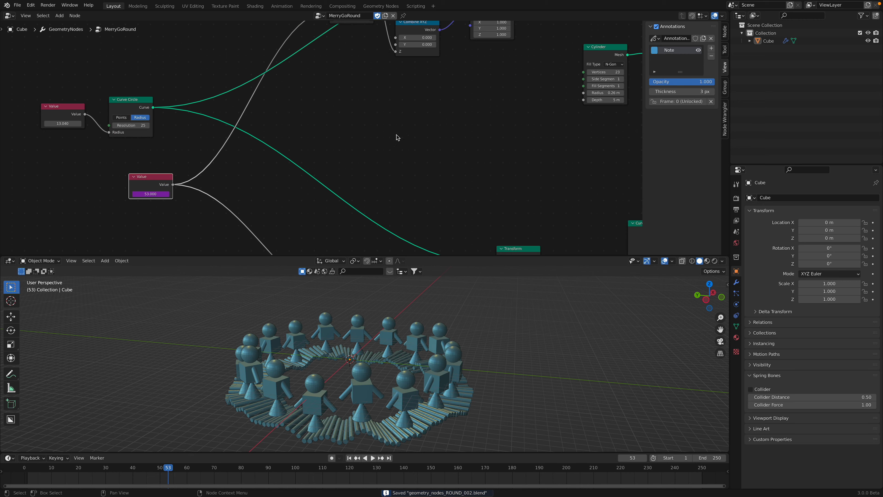
Set the rod branch's Multiply factor to 0, preview the animation and save the file.
scroll(419, 150, "up", 3)
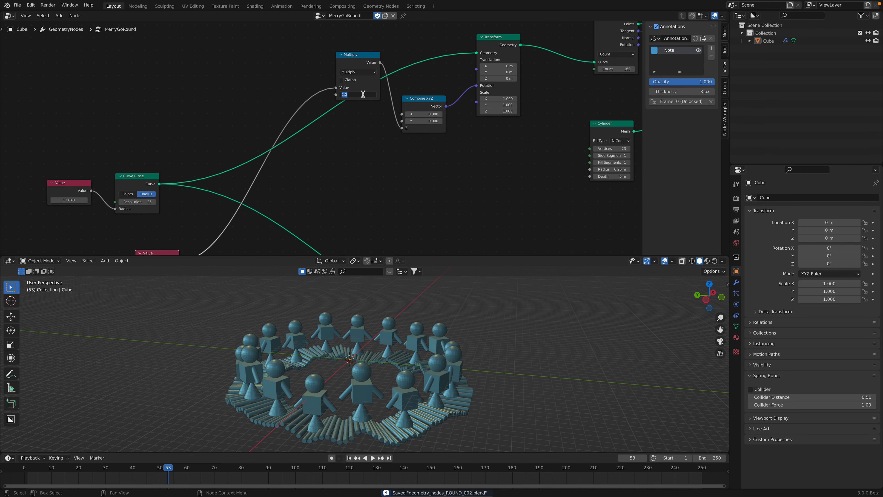
type("0")
key("Return")
key("space")
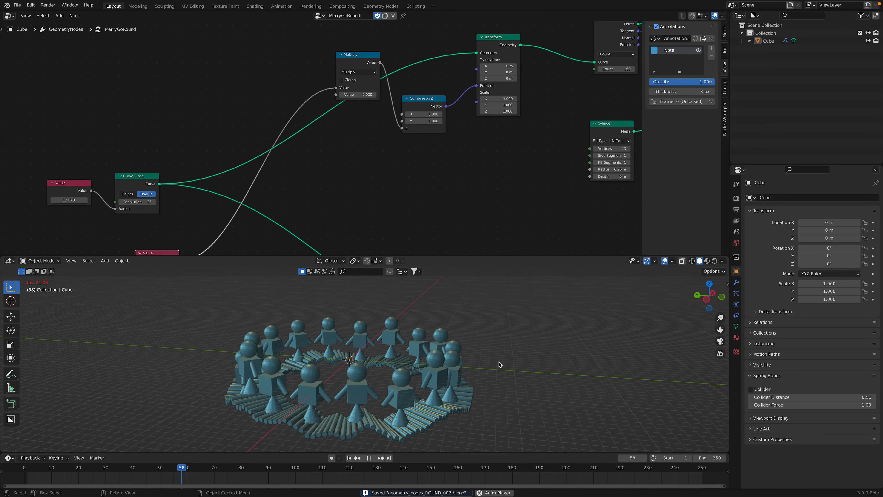
middle_click_drag(499, 363, 390, 342)
key("space")
key("ctrl+s")
Reposition the Join Geometry and Group Output nodes closer to the ends of the two branches.
scroll(516, 191, "down", 6)
middle_click_drag(617, 180, 258, 73)
left_click_drag(422, 176, 397, 166)
middle_click_drag(372, 142, 274, 141)
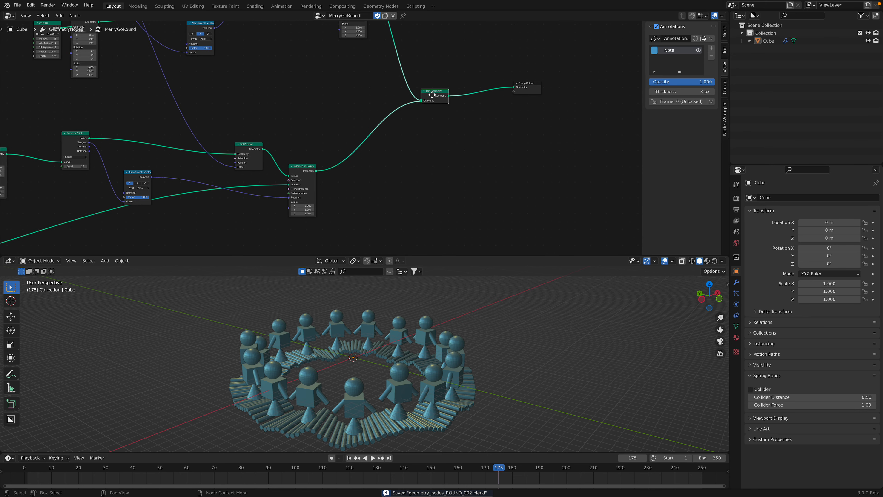
left_click_drag(432, 92, 435, 60)
middle_click_drag(571, 74, 547, 105)
scroll(452, 85, "up", 2)
left_click_drag(497, 110, 428, 71)
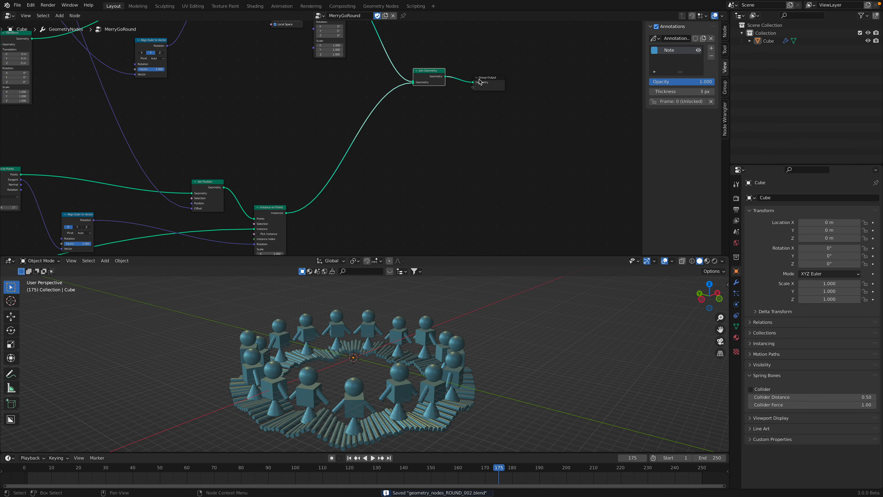
left_click_drag(488, 79, 499, 87)
middle_click_drag(498, 89, 565, 120)
middle_click_drag(440, 153, 510, 49)
Tidy the figure branch's Set Position and Instance on Points nodes and save the file.
middle_click_drag(409, 130, 472, 133)
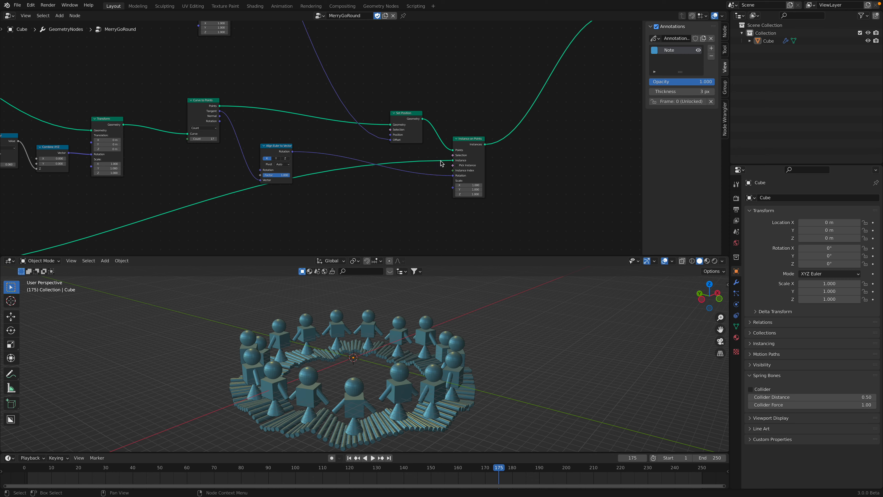
middle_click_drag(456, 289, 461, 276)
left_click_drag(411, 119, 402, 114)
scroll(405, 112, "up", 2)
left_click_drag(492, 139, 490, 134)
scroll(485, 184, "up", 1)
middle_click_drag(485, 180, 452, 183)
left_click_drag(487, 143, 465, 136)
key("ctrl+s")
Insert a Rotate Instances node between the figure branch's Instance on Points and Join Geometry nodes.
middle_click_drag(558, 139, 444, 171)
key("shift+a")
left_click(452, 162)
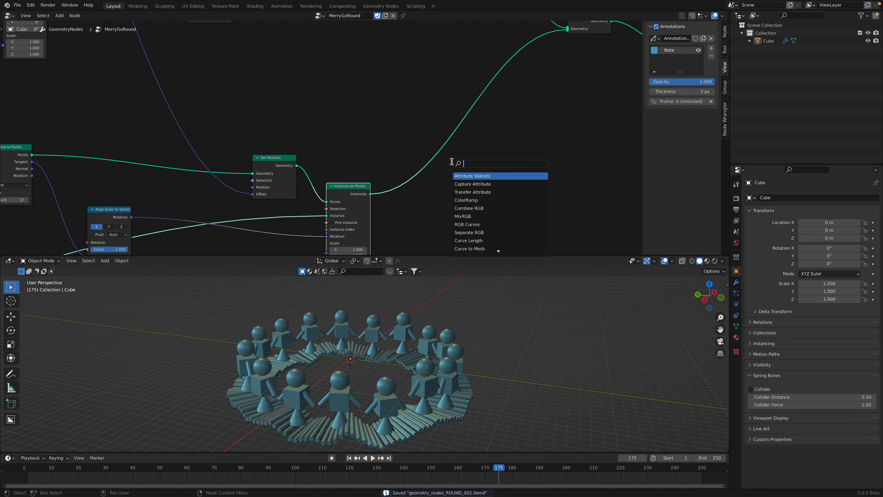
key("Return")
left_click(425, 131)
scroll(453, 150, "up", 1)
middle_click_drag(453, 150, 424, 123)
left_click_drag(419, 143, 444, 158)
key("ctrl+z")
key("ctrl+z")
Move the Rotate Instances node farther from Instance on Points and save the file.
left_click_drag(434, 107, 473, 112)
key("ctrl+s")
middle_click_drag(366, 87, 369, 112)
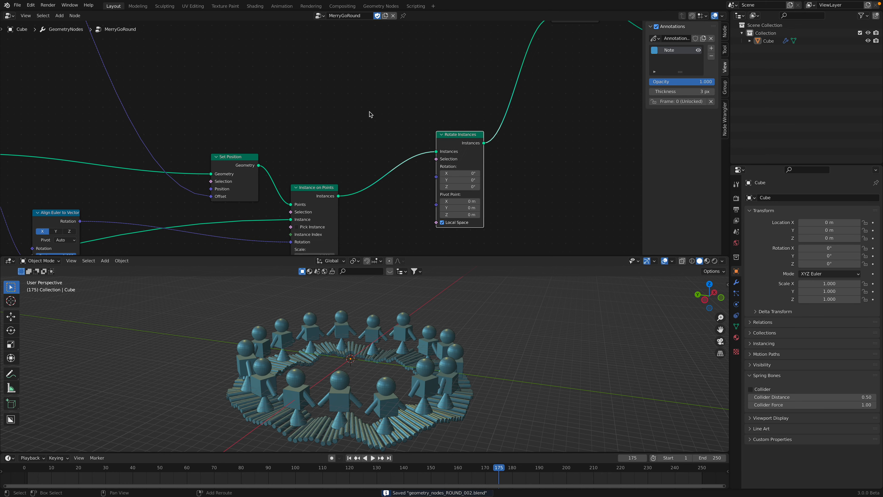
Add a Value node above the figure branch and drive it with the expression #frame.
key("shift+a")
key("s")
key("Return")
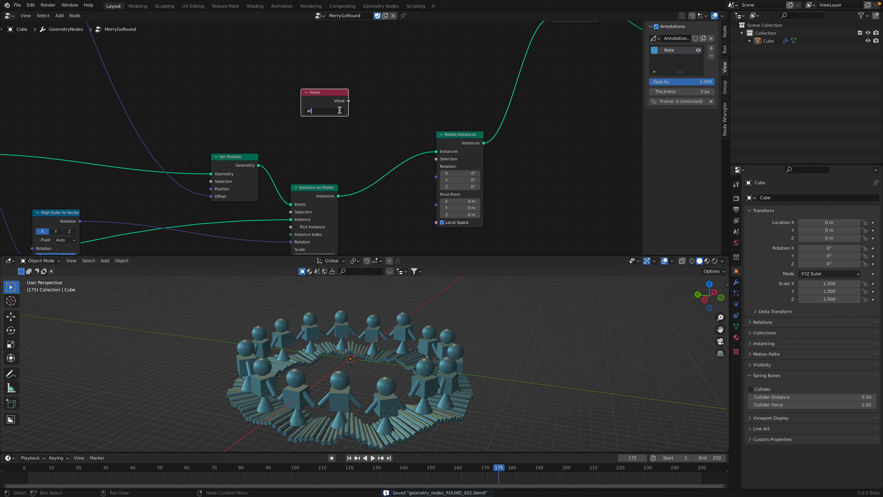
left_click(302, 114)
Add a Math node set to Multiply, feed it from the new frame-driven Value node and space both nodes out.
key("shift+a")
type("math")
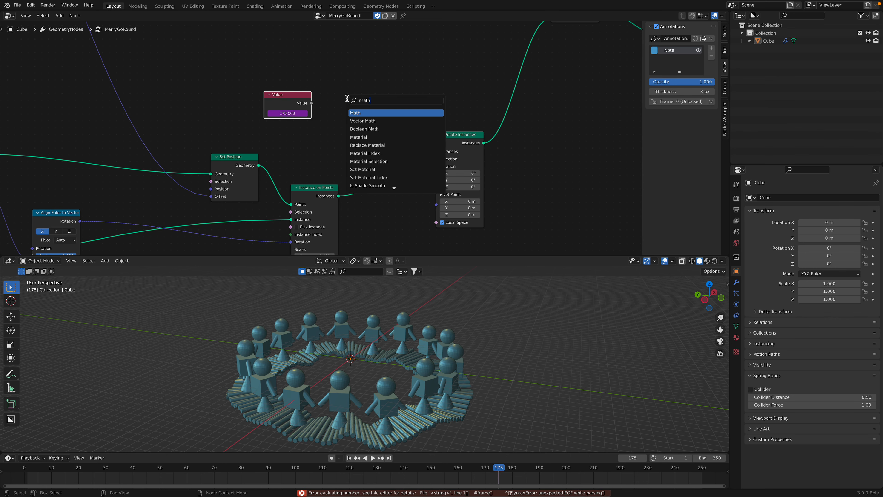
key("Return")
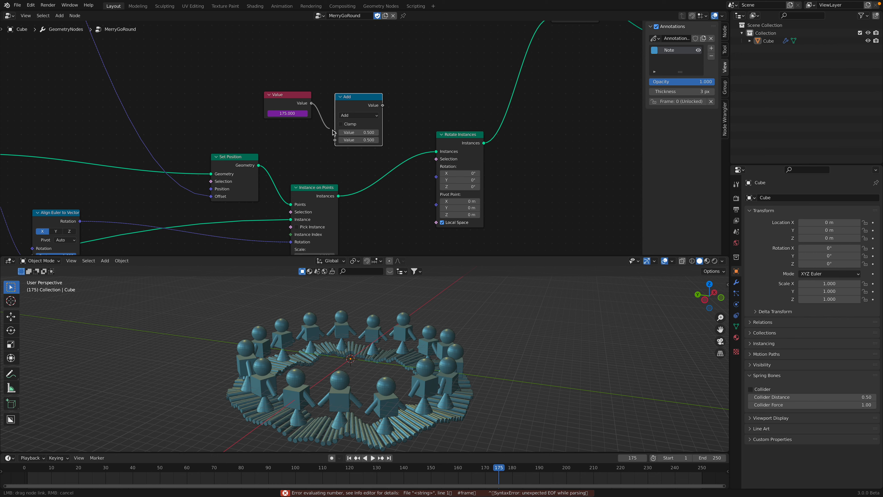
left_click_drag(311, 103, 334, 132)
left_click(351, 115)
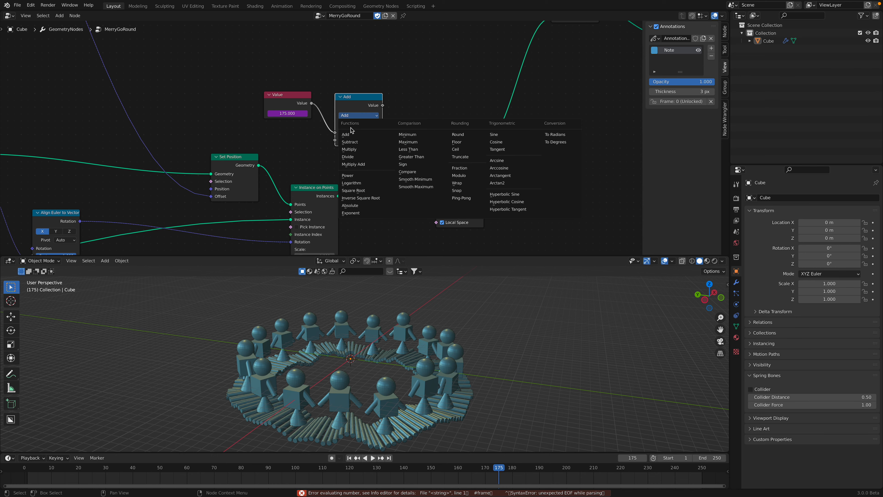
left_click(353, 149)
left_click_drag(298, 101, 240, 89)
left_click_drag(360, 107, 307, 89)
Duplicate the new Multiply node and change the copy's operation to Sine.
key("shift+d")
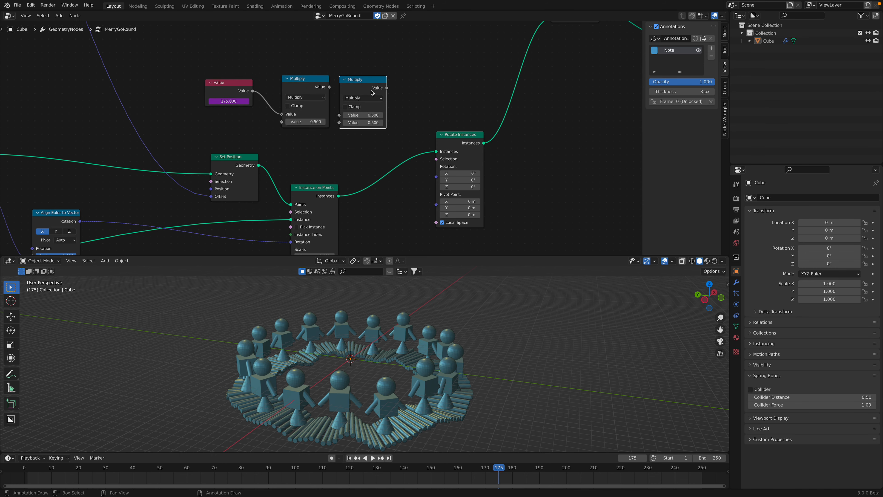
left_click(361, 98)
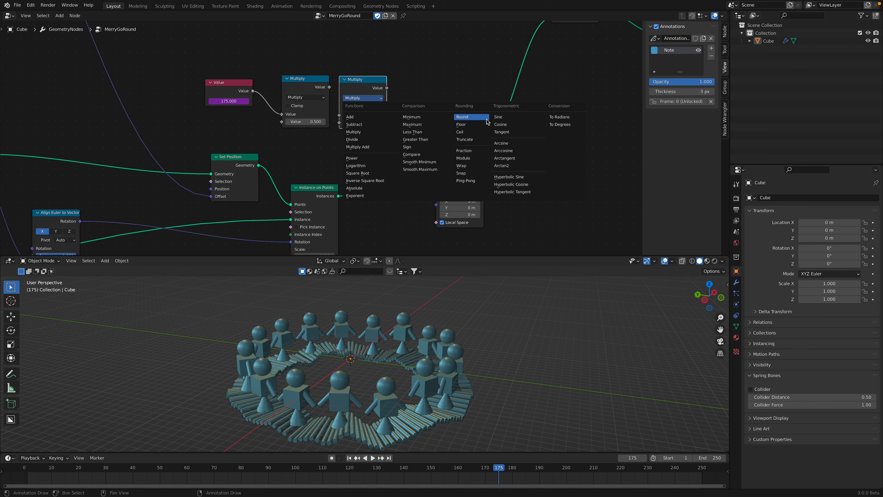
left_click(500, 117)
left_click_drag(360, 87, 330, 102)
Place another Multiply copy fed by the Sine node, make room beside Rotate Instances and save the file.
left_click(305, 87)
key("shift+d")
left_click(422, 83)
left_click_drag(384, 87, 399, 109)
left_click_drag(423, 74, 413, 77)
left_click_drag(461, 134, 542, 141)
key("ctrl+s")
key("shift+a")
left_click(476, 107)
type("eul")
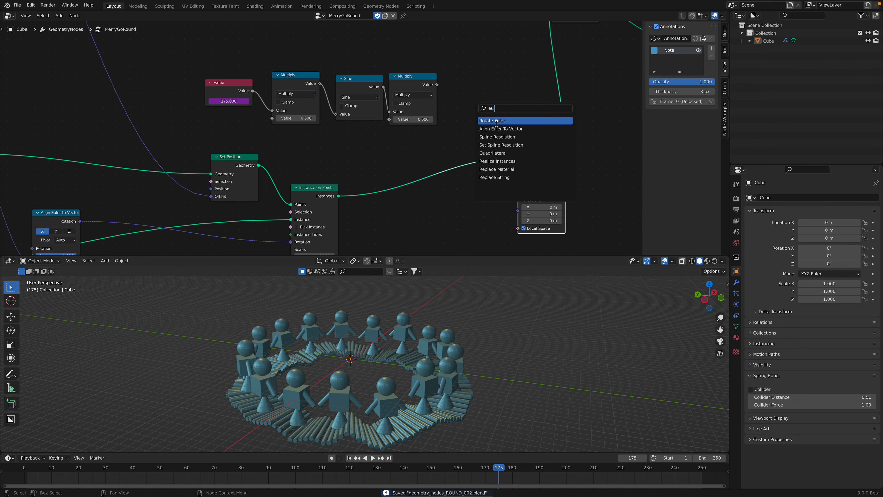
left_click(501, 129)
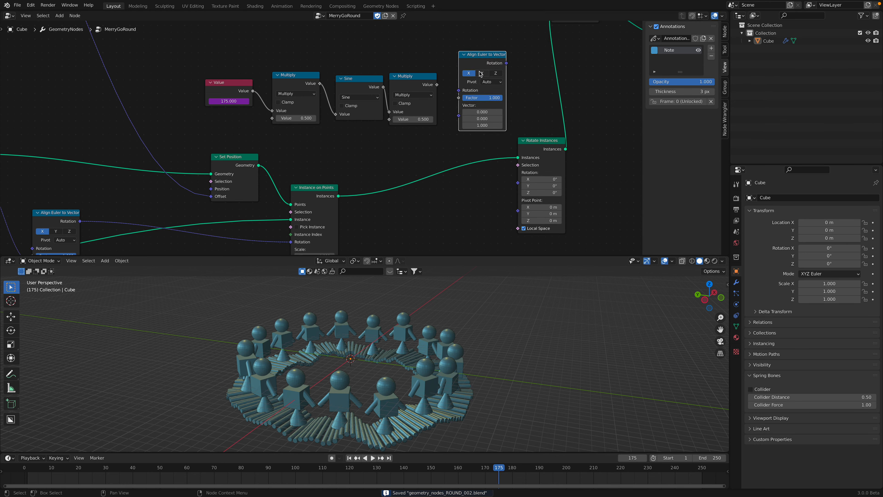
left_click_drag(436, 84, 446, 93)
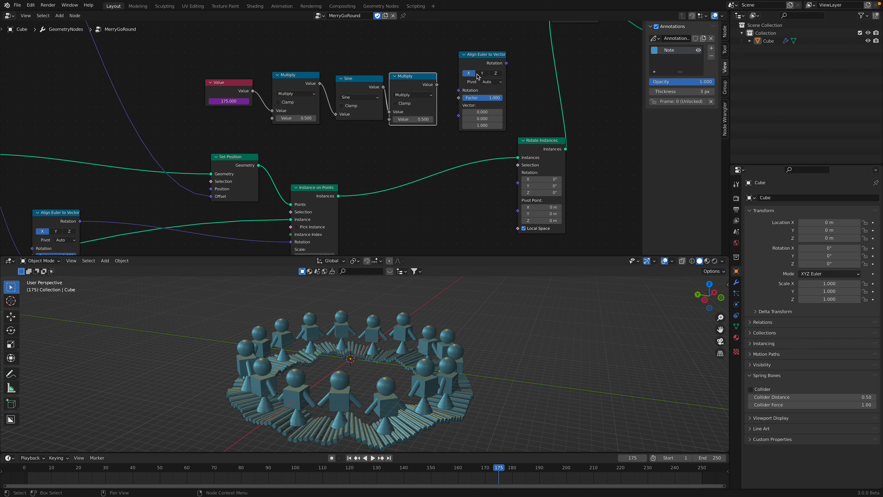
key("x")
Add a Rotate Euler node in Axis Angle mode, driven by the last Multiply node, and link it to Rotate Instances' Rotation.
key("shift+a")
left_click(481, 63)
type("rota")
key("Return")
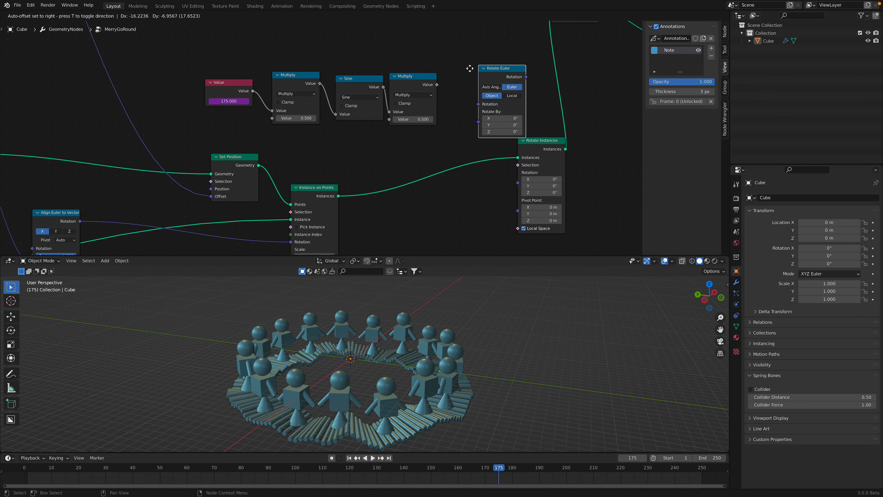
left_click(451, 71)
left_click(462, 93)
left_click_drag(437, 85, 451, 145)
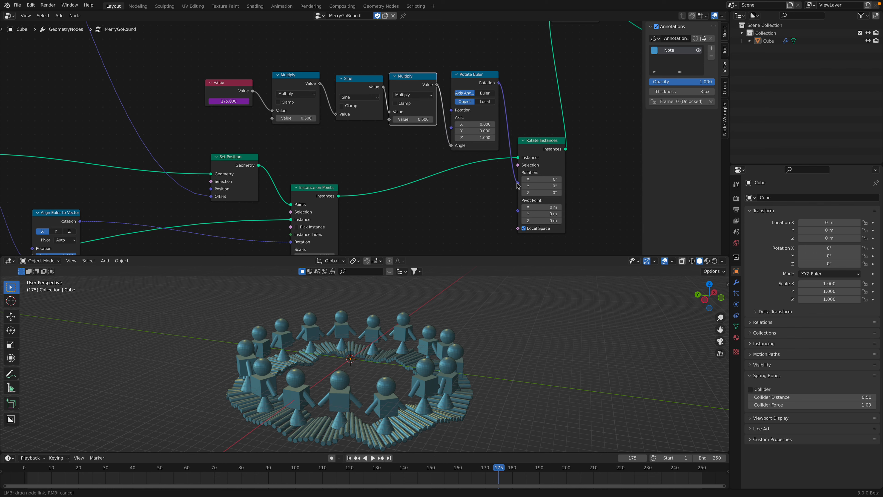
left_click_drag(517, 186, 517, 183)
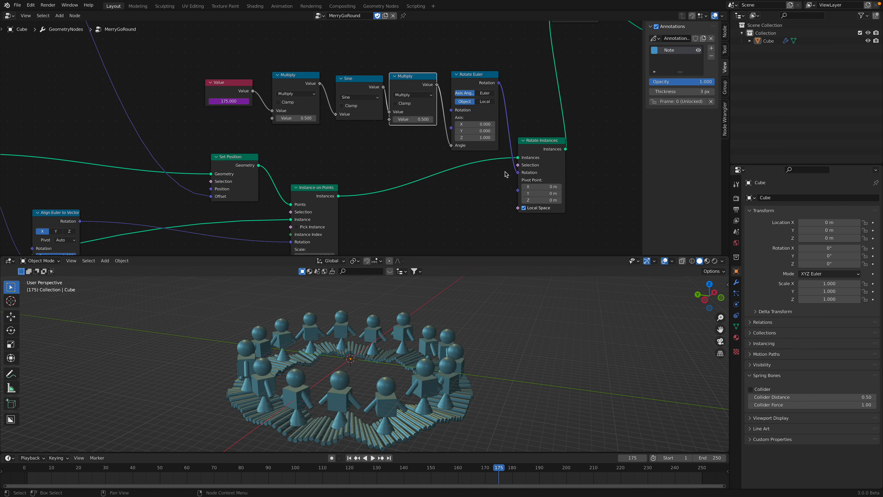
Set the Multiply factor before Sine to 0.360 and the one after it to 1.140, previewing the animation.
key("space")
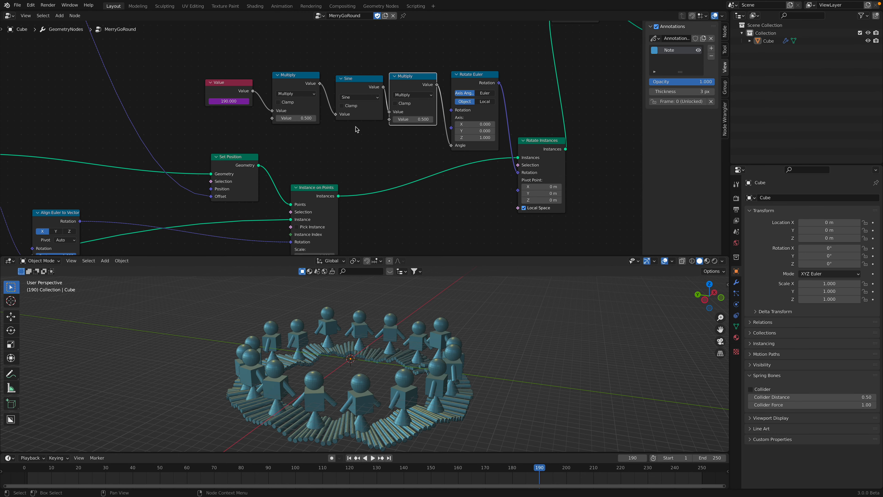
left_click_drag(299, 118, 292, 118)
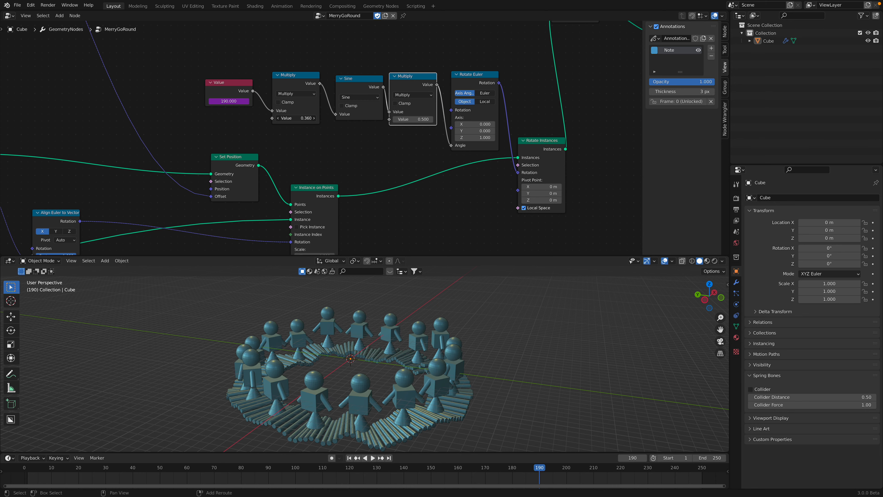
left_click_drag(413, 120, 413, 121)
key("space")
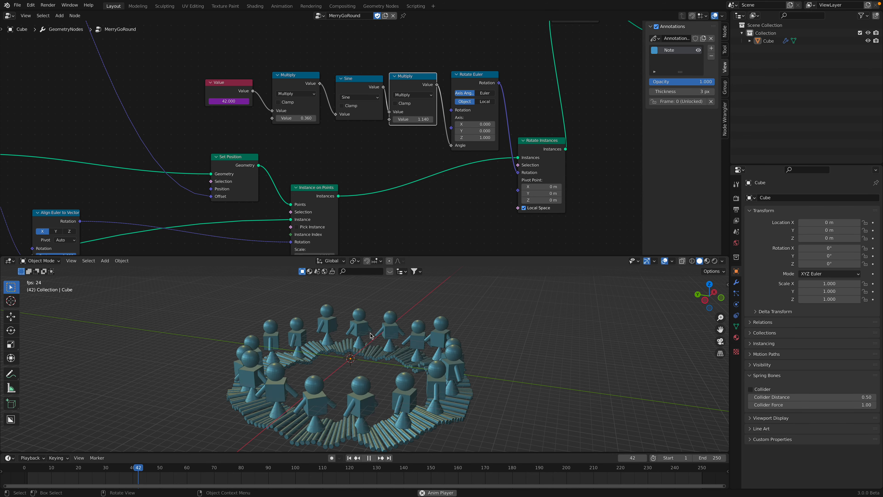
Set the Rotate Euler axis to Y 1 and Z 0 and play the animation.
key("space")
double_click(494, 131)
type("1")
key("Tab")
type("0")
key("Return")
key("space")
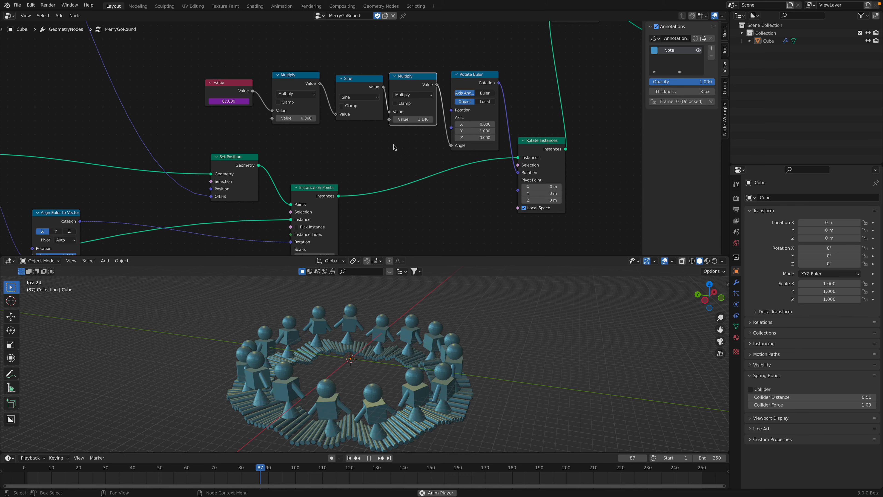
Set the Multiply factor after Sine to 0.300 and the Rotate Euler axis X to 10, saving the file.
left_click_drag(413, 120, 384, 119)
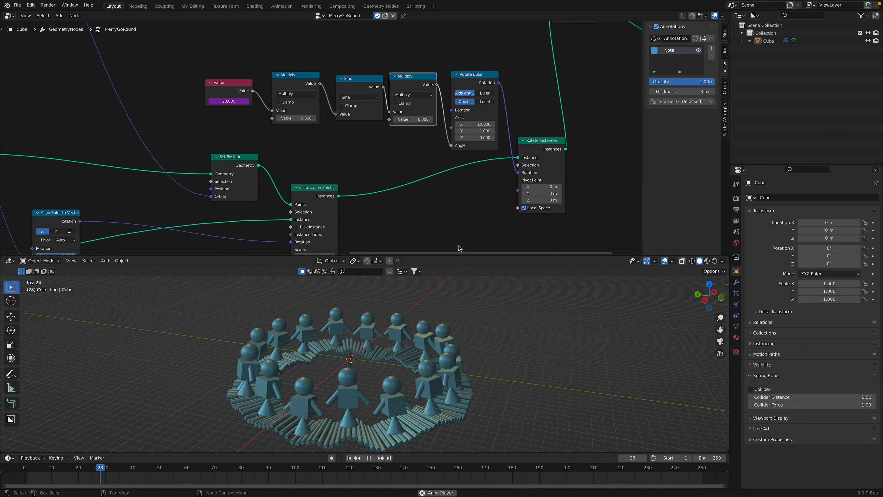
key("ctrl+s")
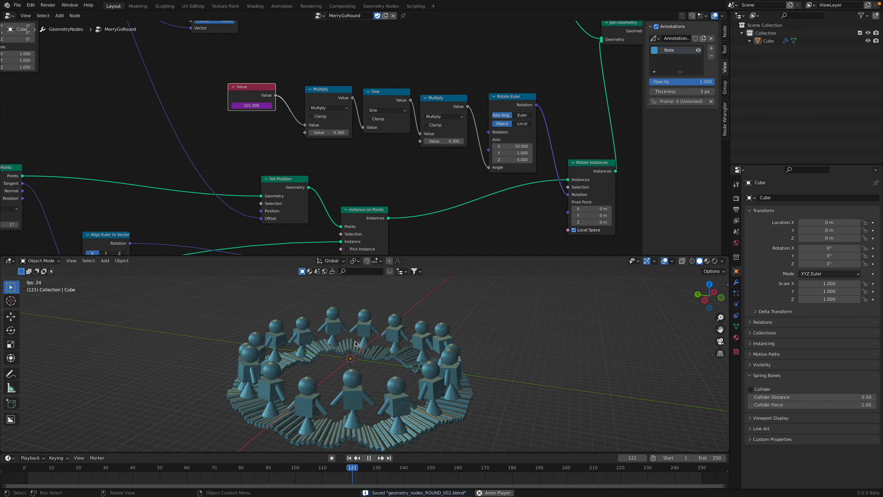
key("space")
Add an Index node below the sway setup's frame-driven Value node and move that Value node back.
middle_click_drag(290, 150, 312, 162)
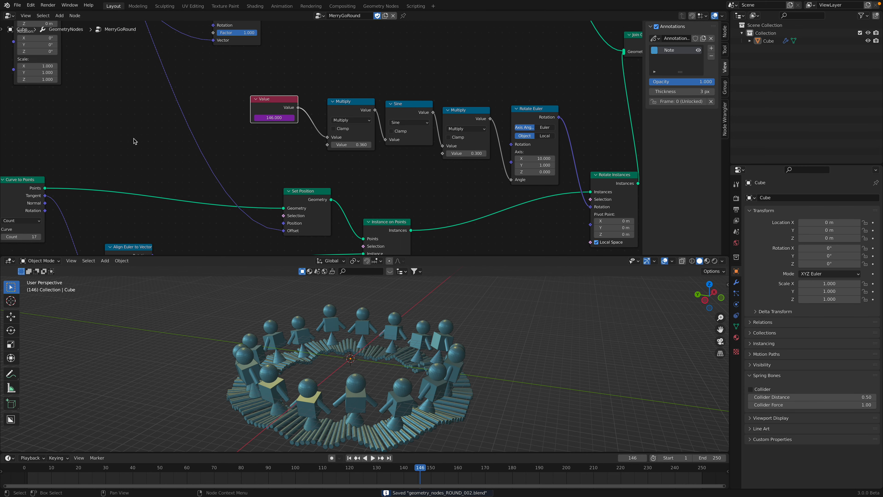
key("shift+a")
type("sinde")
key("Return")
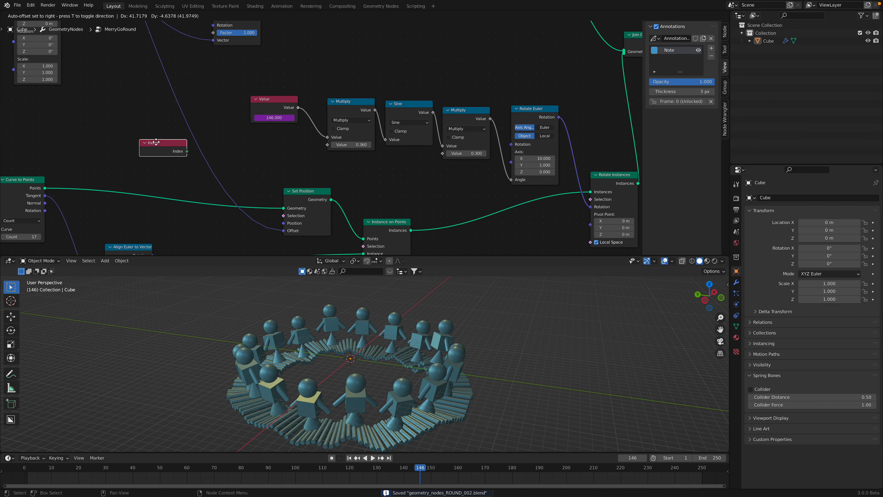
left_click(249, 145)
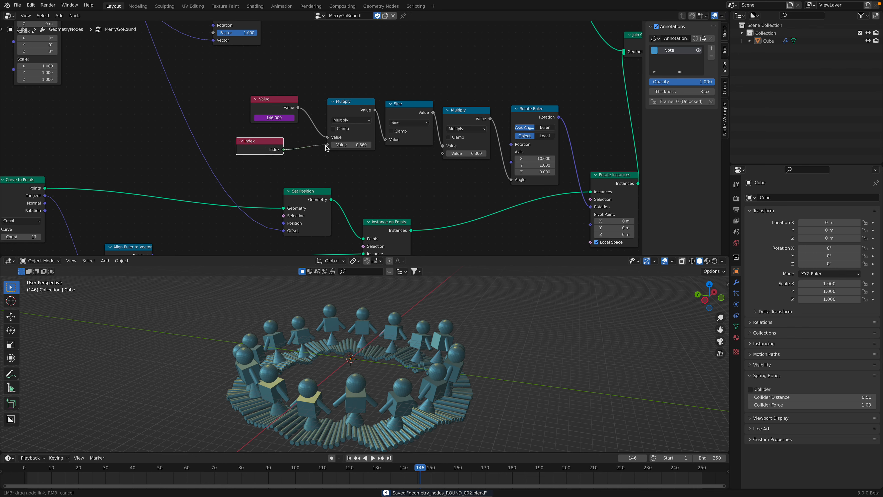
left_click_drag(305, 145, 305, 143)
left_click_drag(266, 99, 235, 94)
Insert a duplicated Math node set to Add after the Value node and connect the Index to its second input.
left_click(339, 106)
key("shift+d")
left_click(288, 86)
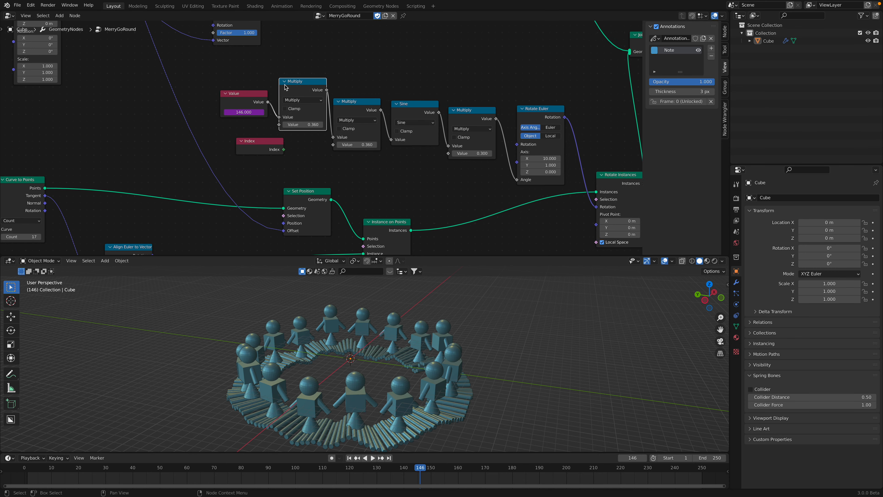
left_click(308, 99)
left_click(311, 119)
left_click_drag(281, 150, 296, 125)
Play the animation and examine the figures' offset swaying from the top in an enlarged viewport.
key("space")
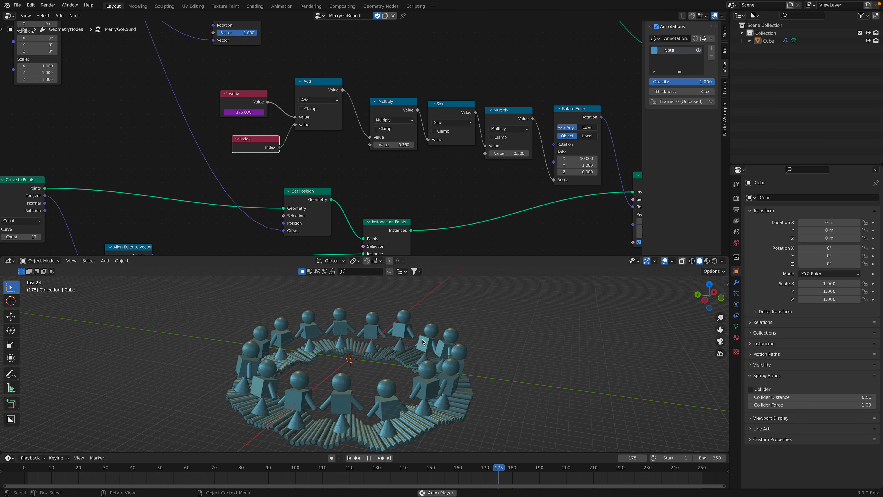
middle_click_drag(436, 339, 465, 392)
key("KP_7")
left_click_drag(435, 256, 435, 169)
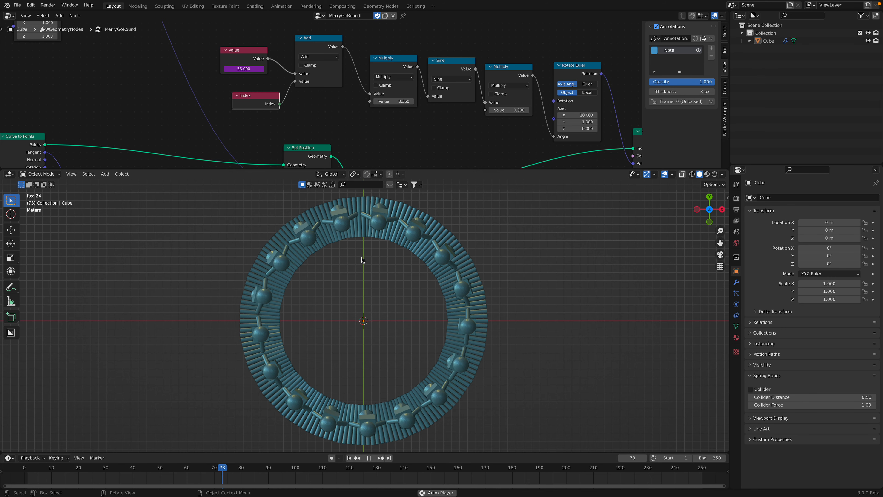
key("space")
key("space")
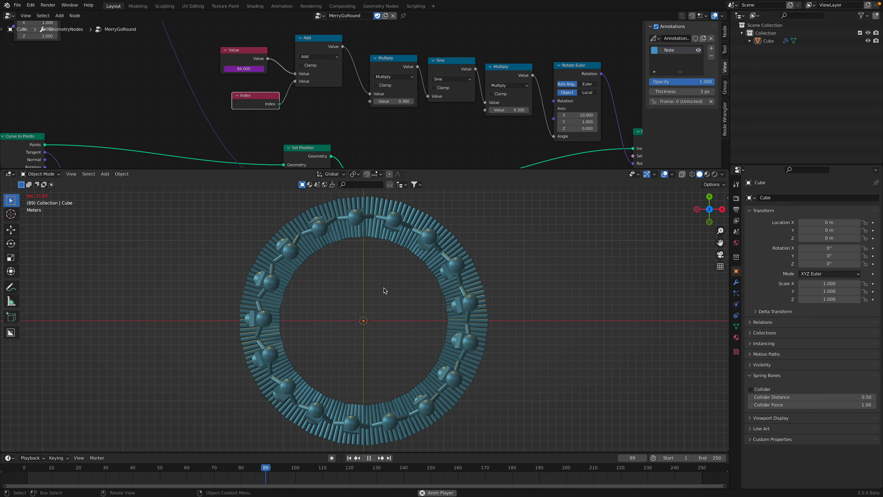
key("space")
Insert a duplicate of the first Multiply node between Index and Add, and set its factor to 6.760.
left_click(400, 61)
key("shift+d")
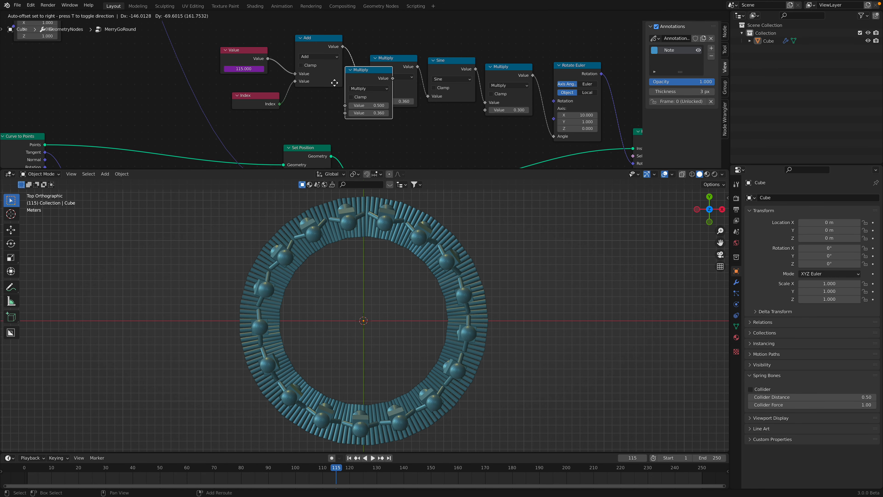
left_click(336, 87)
mouse_move(329, 126)
left_mouse_down()
mouse_move(344, 126)
mouse_move(318, 126)
mouse_move(342, 126)
left_mouse_up()
Play the animation to check the figures' sway from a low side angle, stop it and save the file.
key("space")
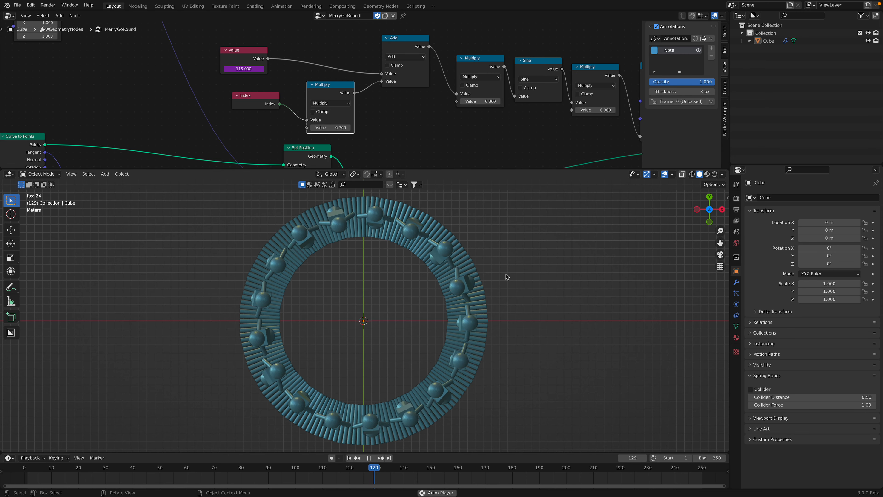
mouse_move(505, 274)
middle_mouse_down()
mouse_move(477, 263)
mouse_move(489, 277)
middle_mouse_up()
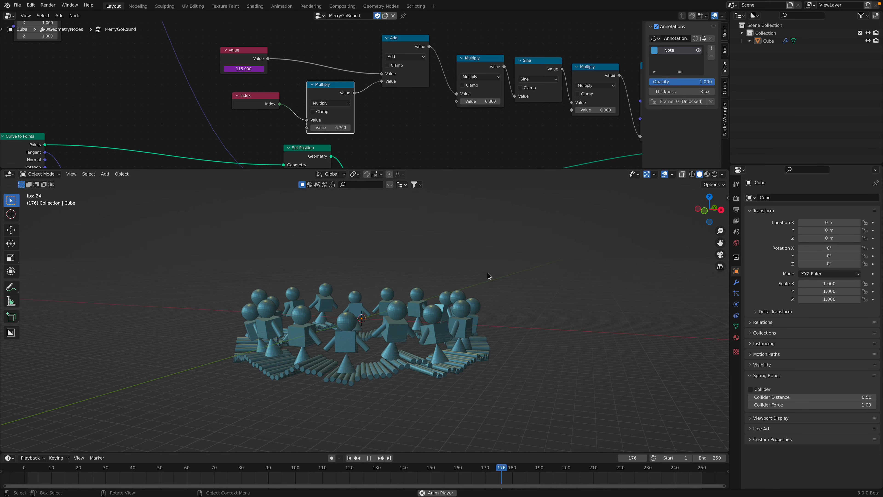
key("space")
key("super+s")
Set the factor of the Multiply node feeding Combine XYZ's Z to 0.02.
scroll(330, 96, "down", 2)
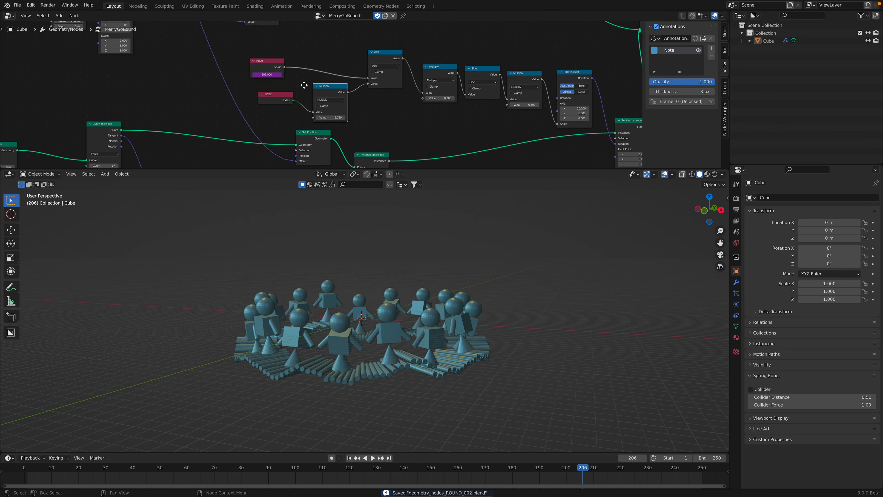
middle_click_drag(274, 95, 443, 56)
scroll(354, 107, "up", 2)
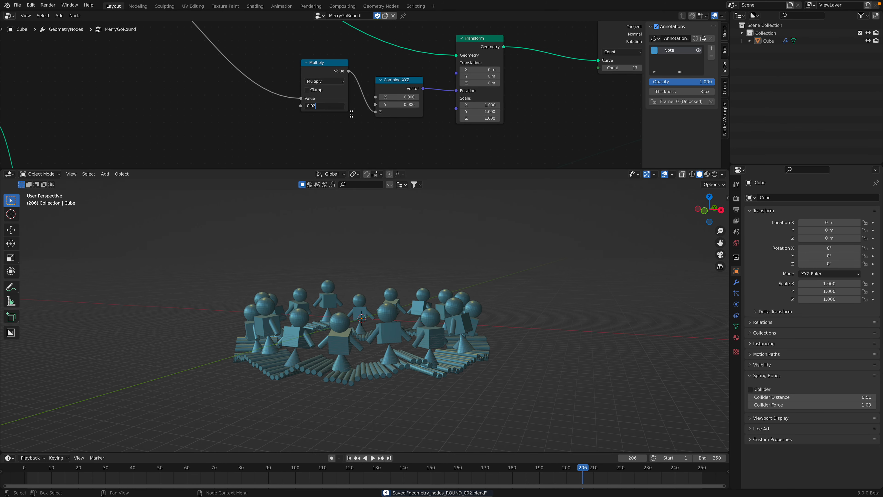
type("0.02")
key("Return")
Play the animation and examine the circling figures up close from different angles.
key("space")
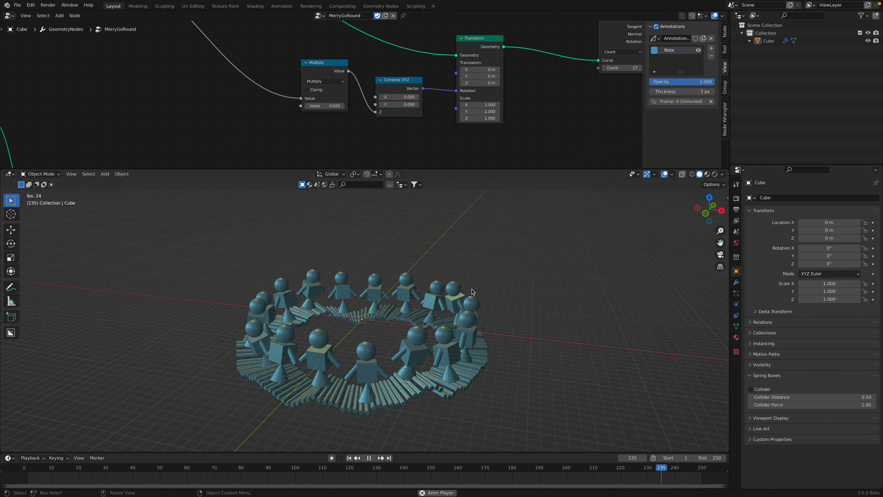
middle_click_drag(473, 292, 533, 285)
scroll(526, 287, "up", 2)
scroll(533, 285, "down", 1)
Switch to the web browser and view the official 2021 prompt list on nodevember.io.
key("ctrl+Right")
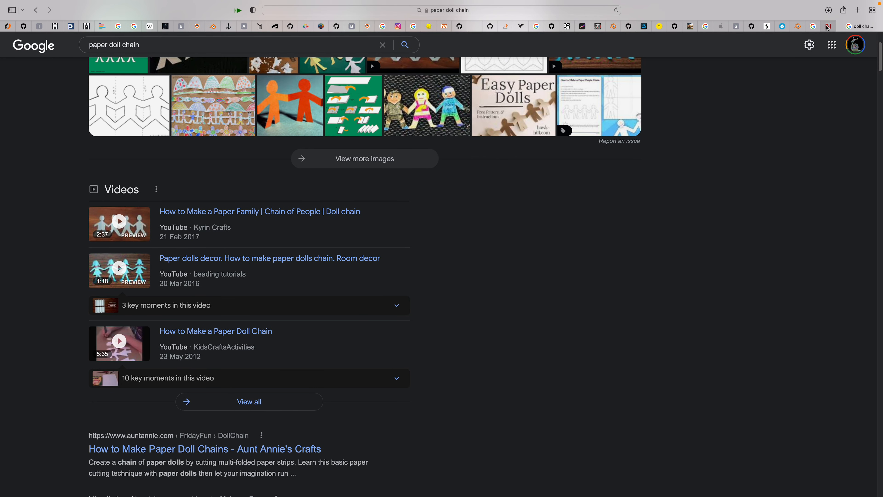
left_click(828, 27)
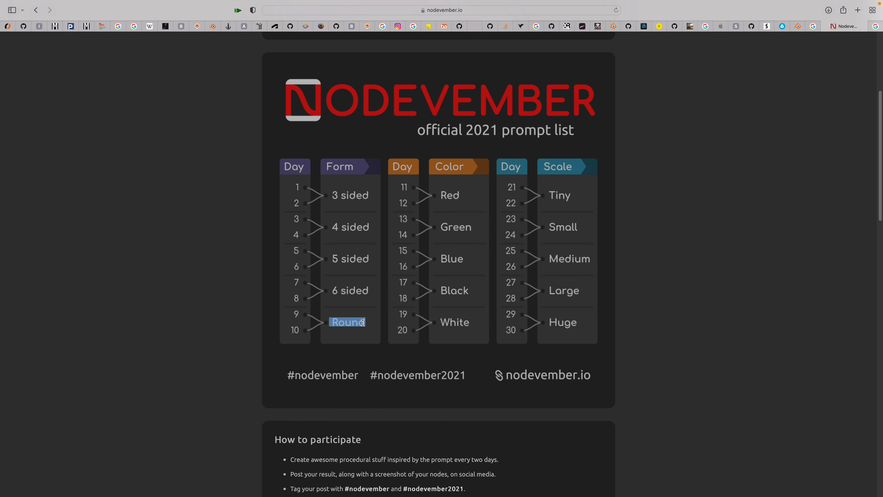
scroll(601, 285, "up", 1)
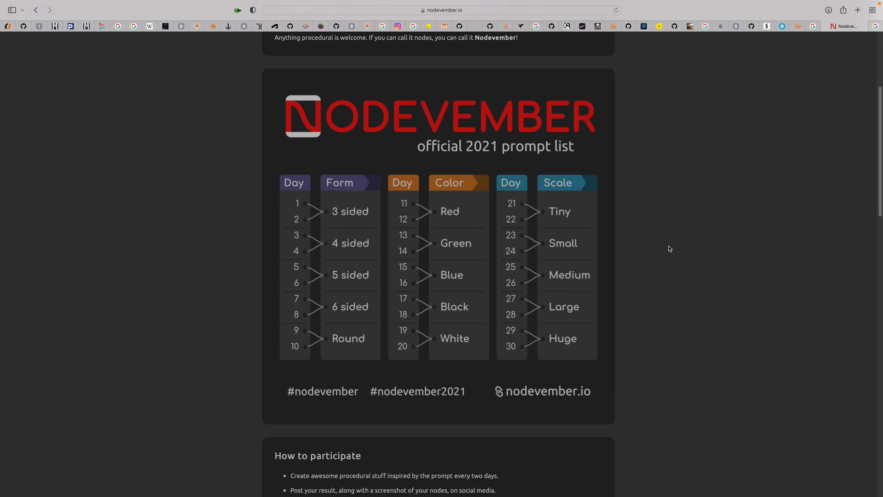
mouse_move(720, 10)
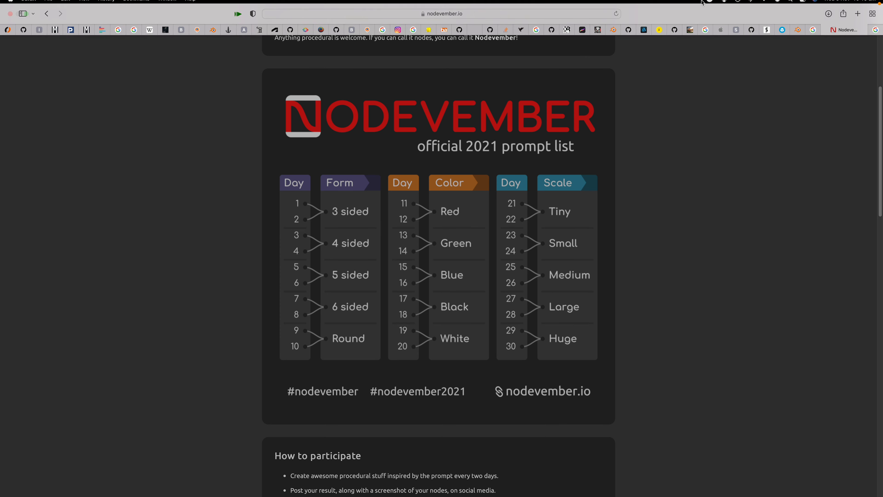